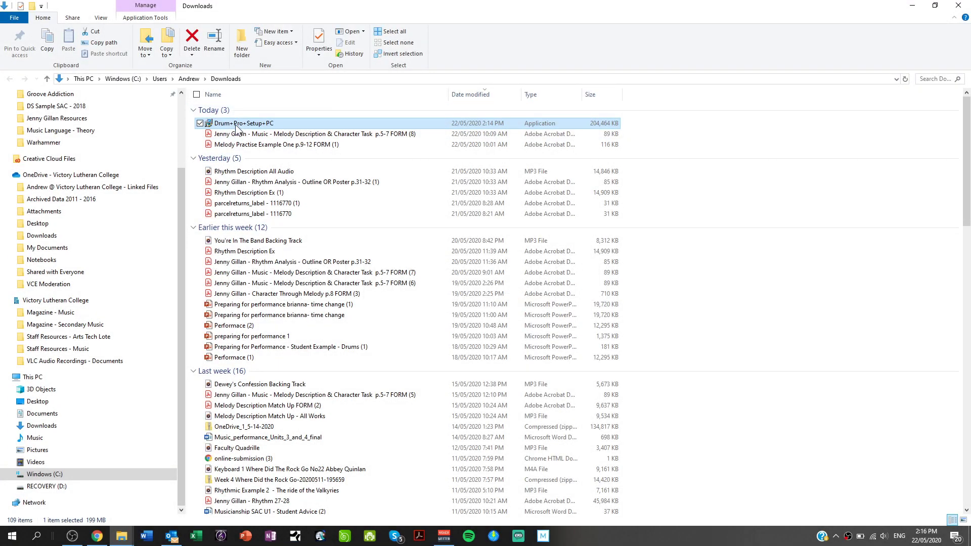
Launch the Drum+Pro+Setup+PC installer from the Downloads folder.
double_click(235, 126)
Install Drum Pro into C:\Program Files (x86)\VstPlugins\Drum Pro and close the installer.
left_click(542, 359)
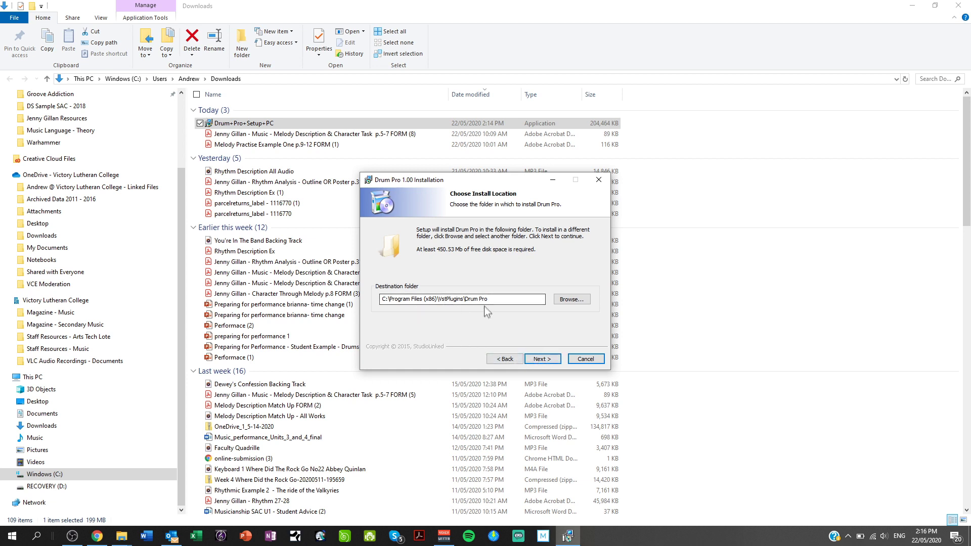
left_click(545, 363)
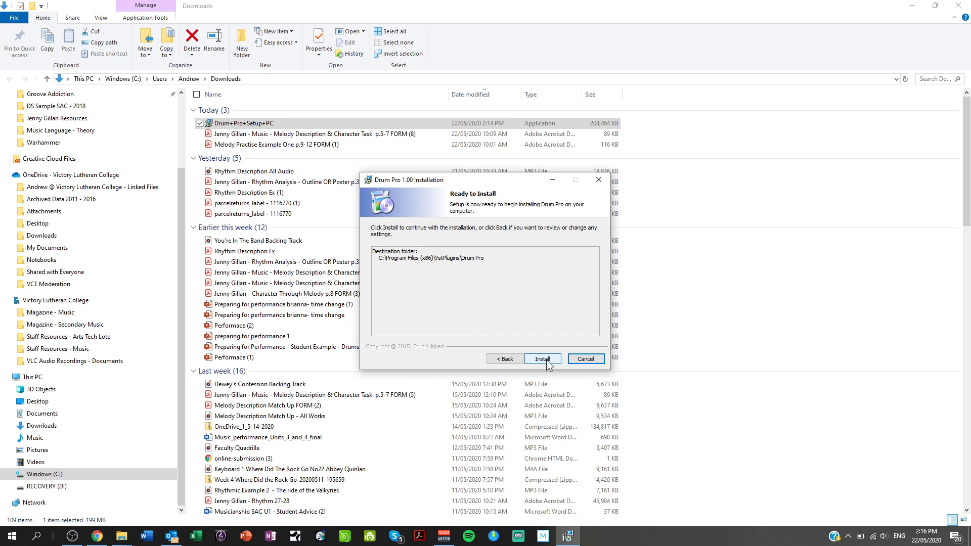
left_click(546, 363)
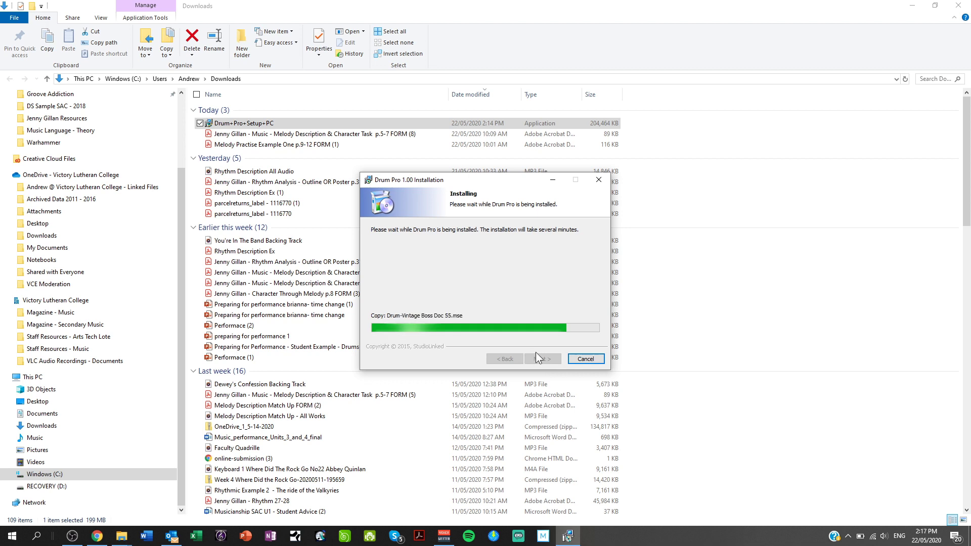
left_click(540, 359)
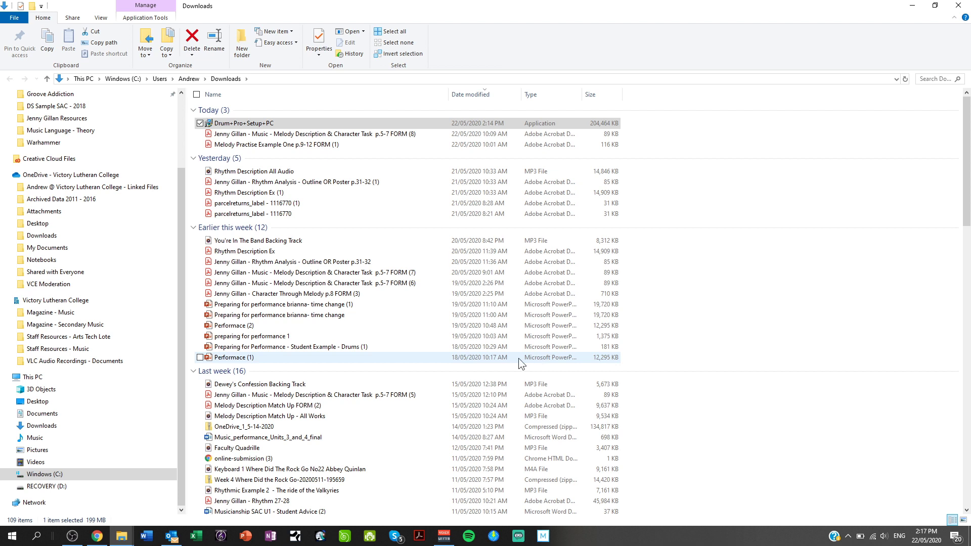
Launch Studio One, decline reconnecting the missing MIDI devices, and begin a new song.
left_click(296, 537)
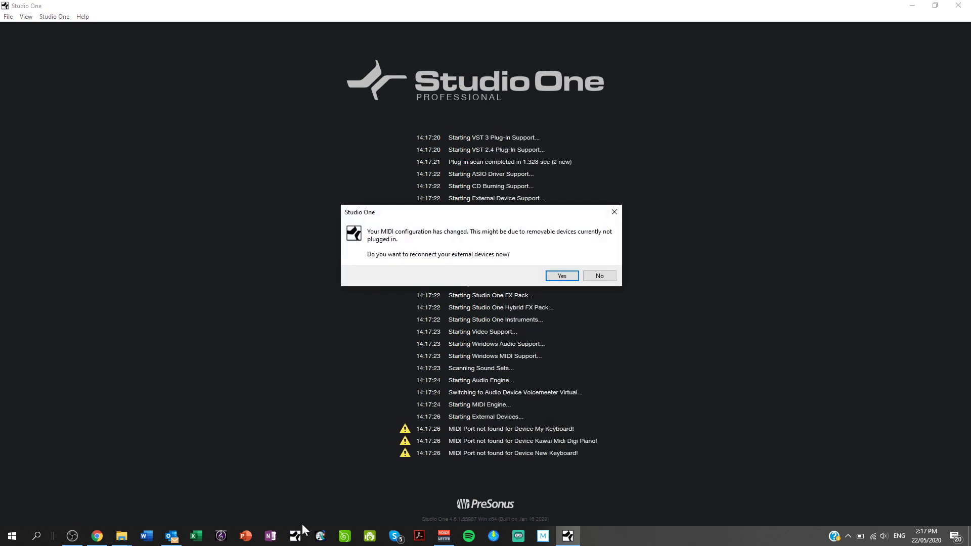
left_click(595, 275)
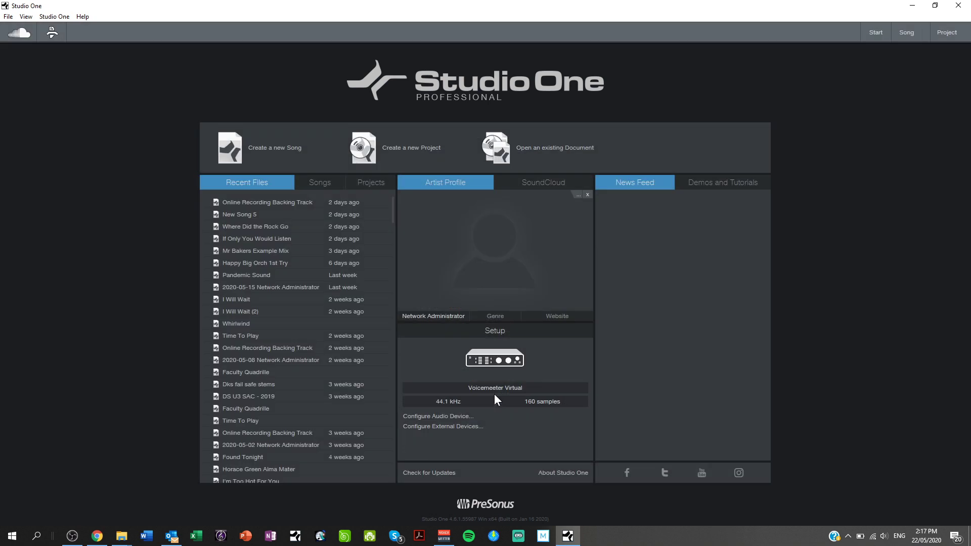
left_click(274, 154)
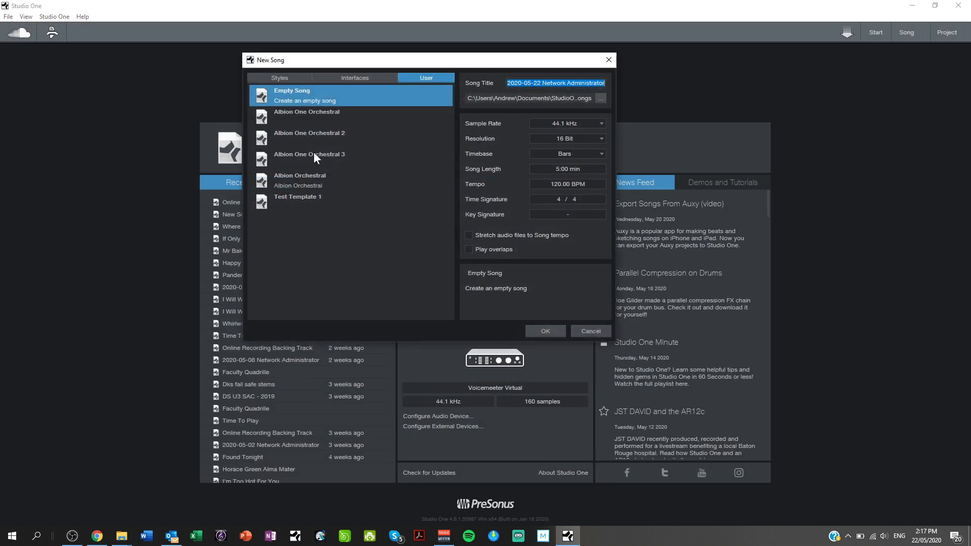
Create an Empty Song and add Drum Pro 64 from StudioLinkedVST on a new instrument track.
left_click(353, 98)
double_click(341, 99)
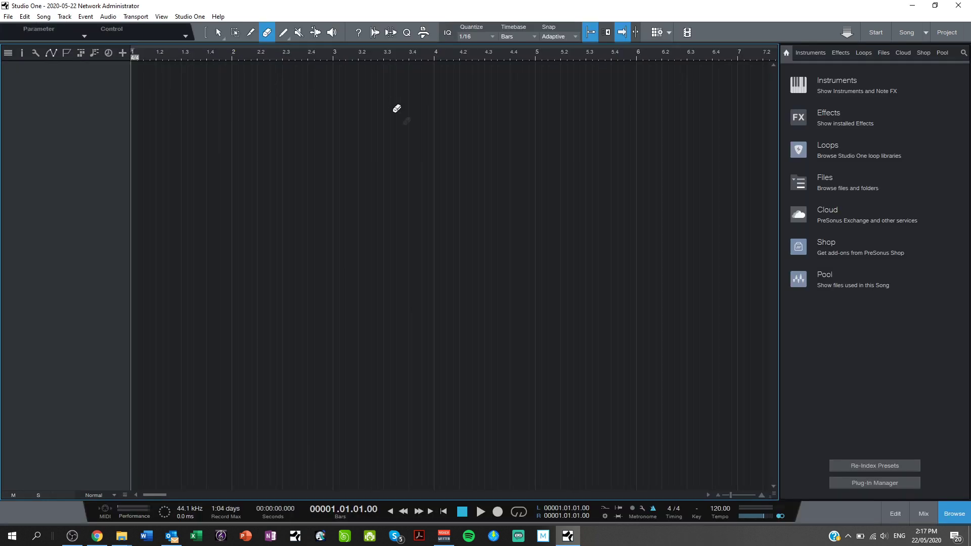
left_click(836, 81)
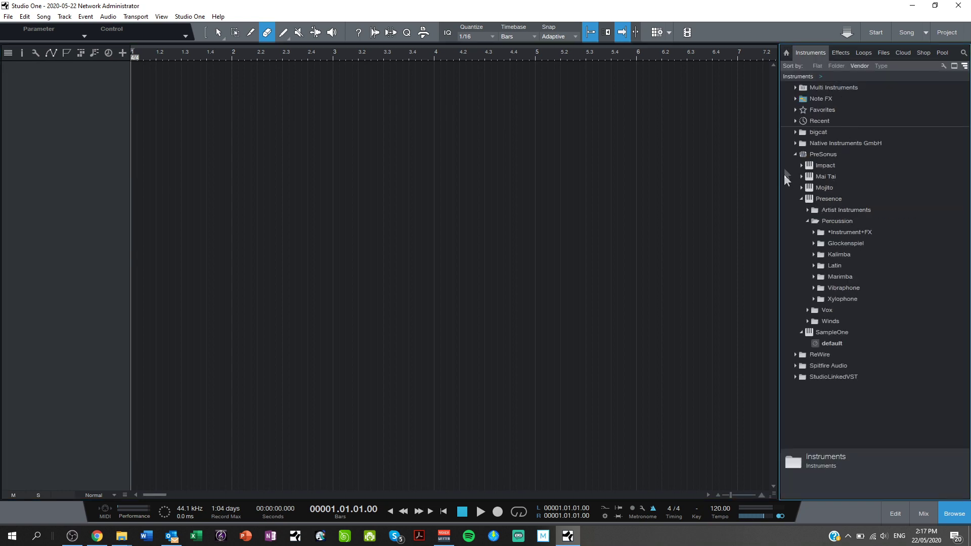
left_click(799, 199)
left_click(796, 154)
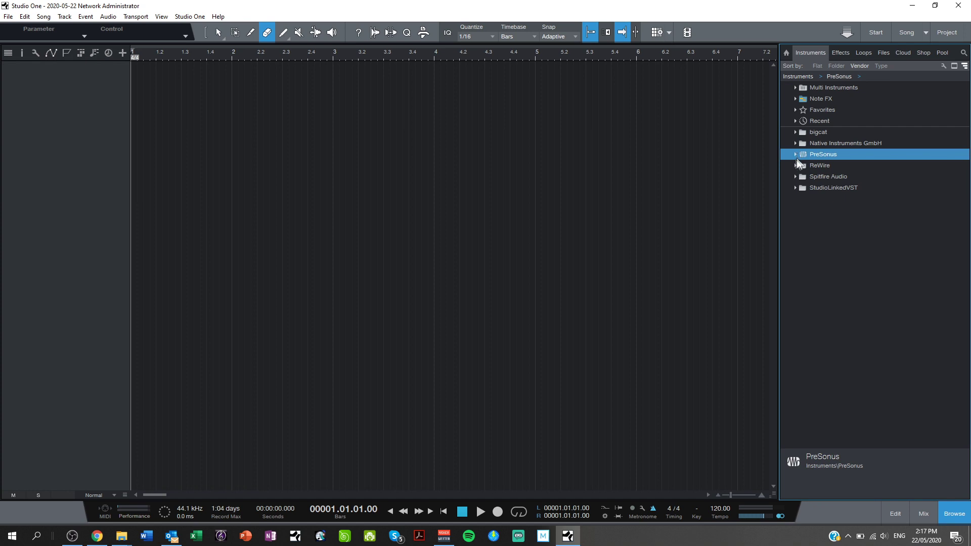
double_click(824, 187)
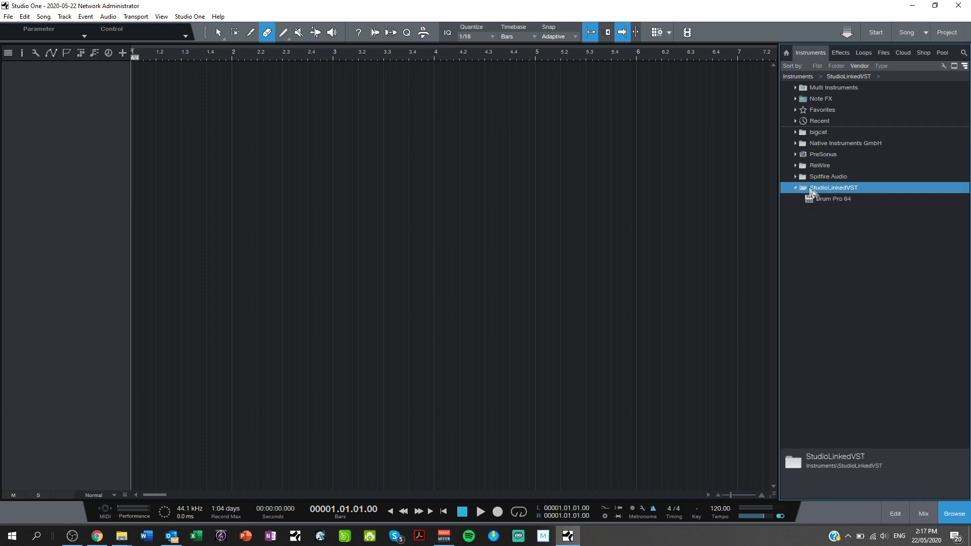
left_click(833, 200)
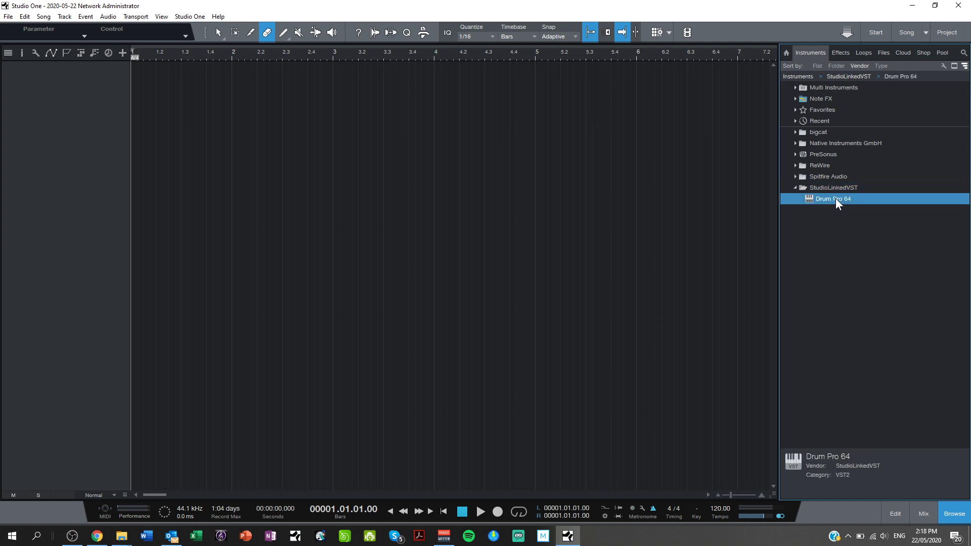
left_click_drag(837, 199, 192, 106)
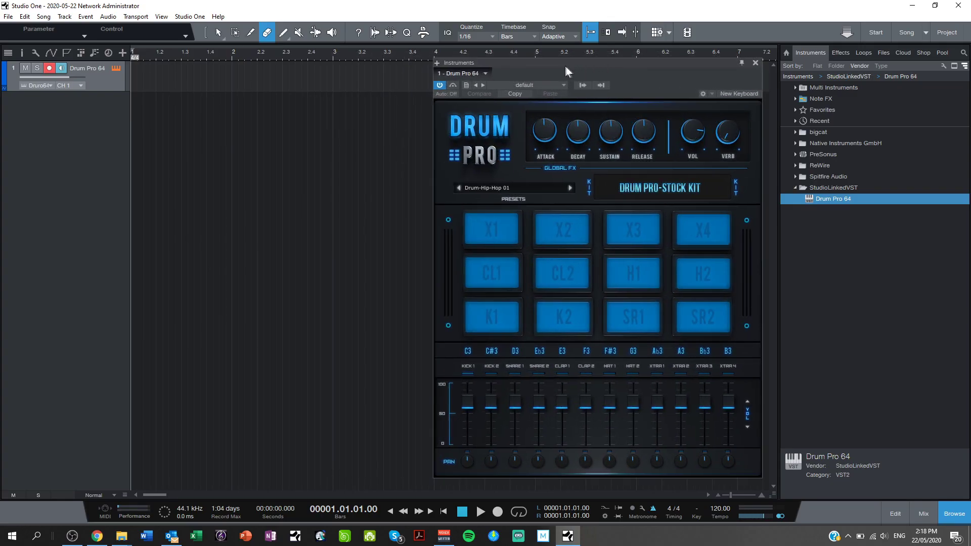
Bring up the Qwerty Keyboard with Alt+K, move it aside, and play kick, snare and clap.
key("alt+k")
left_click_drag(420, 213, 172, 175)
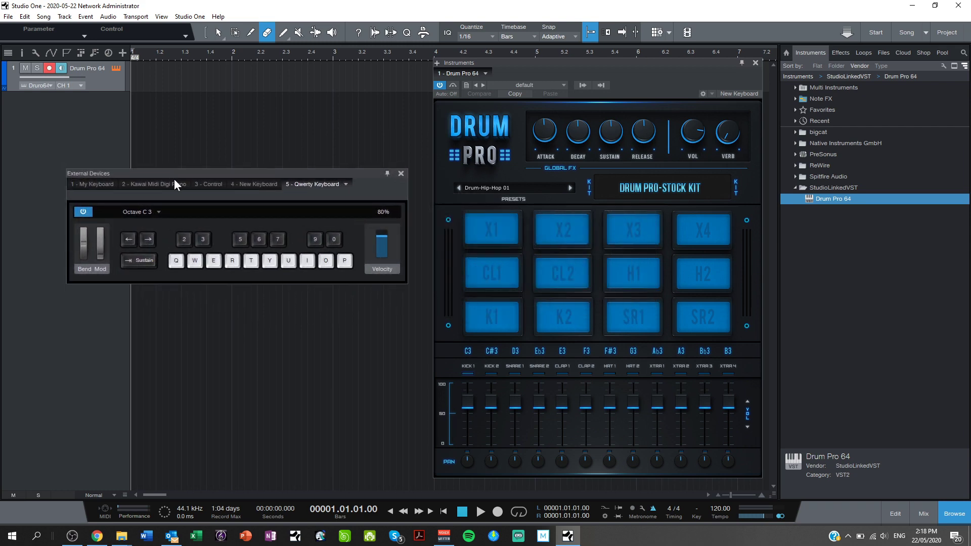
key("q")
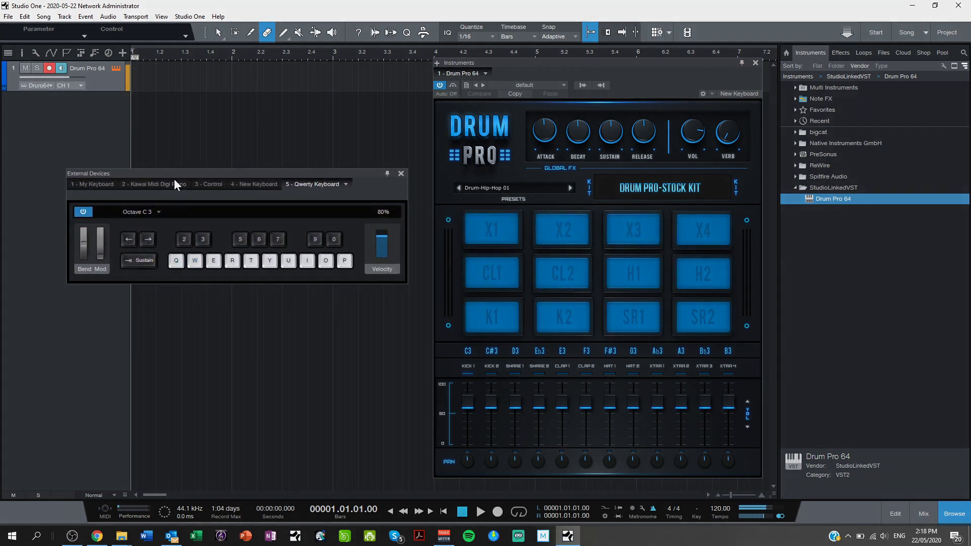
key("w")
key("e")
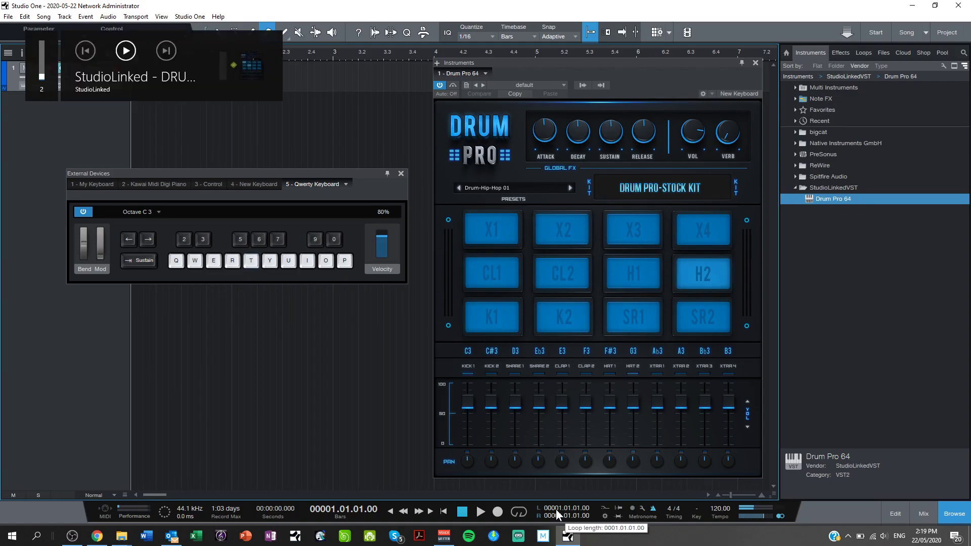
Audition the Xtra sounds, second hi-hat and second clap with keys 2, 6, 7, Y, T, R, U, I.
key("2")
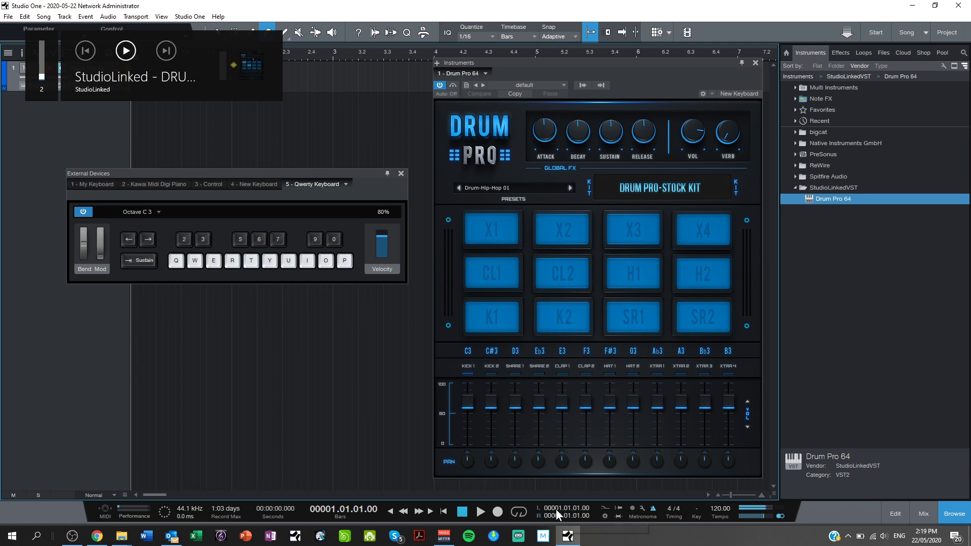
key("6")
key("7")
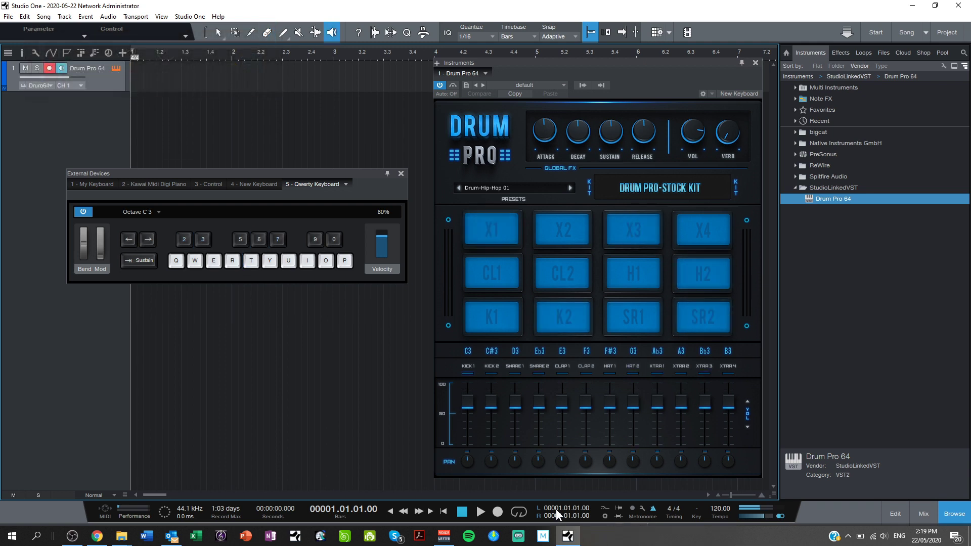
key("y")
key("t")
key("r")
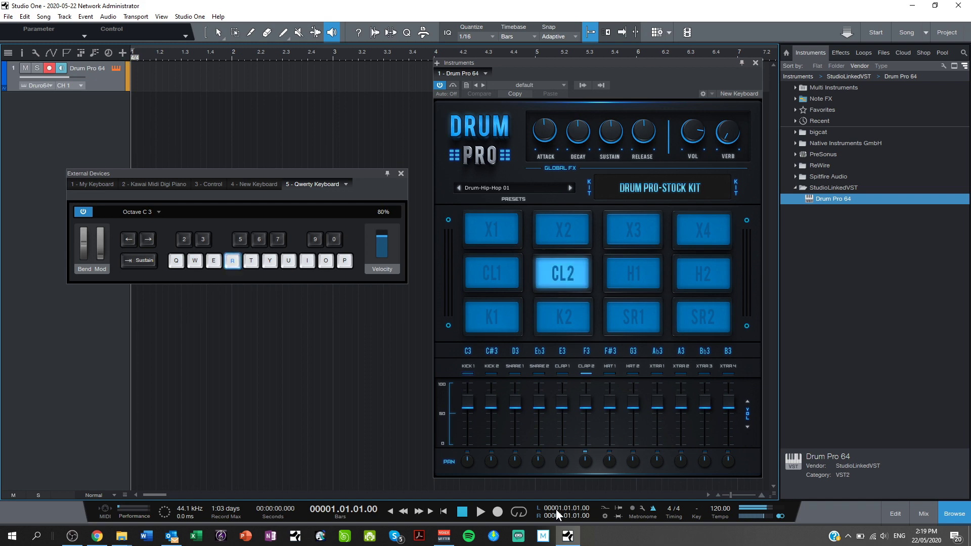
key("y")
key("u")
key("i")
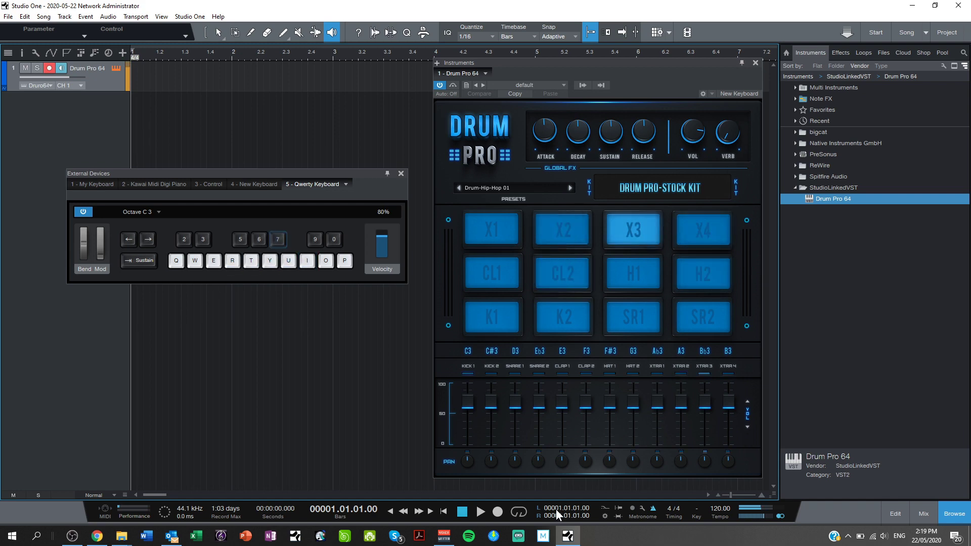
key("7")
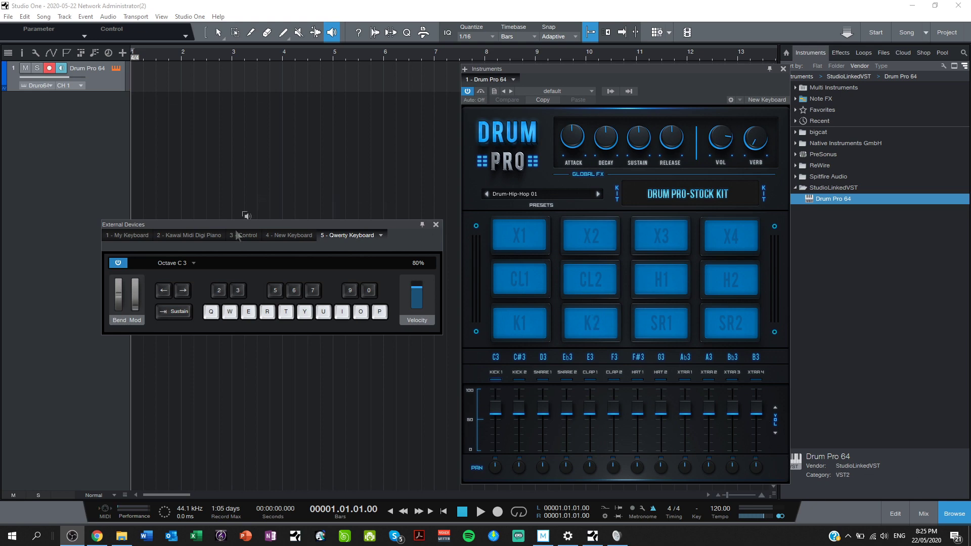
Reposition the keyboard and Drum Pro windows, then play alternating kick and snare.
left_click_drag(336, 244, 306, 245)
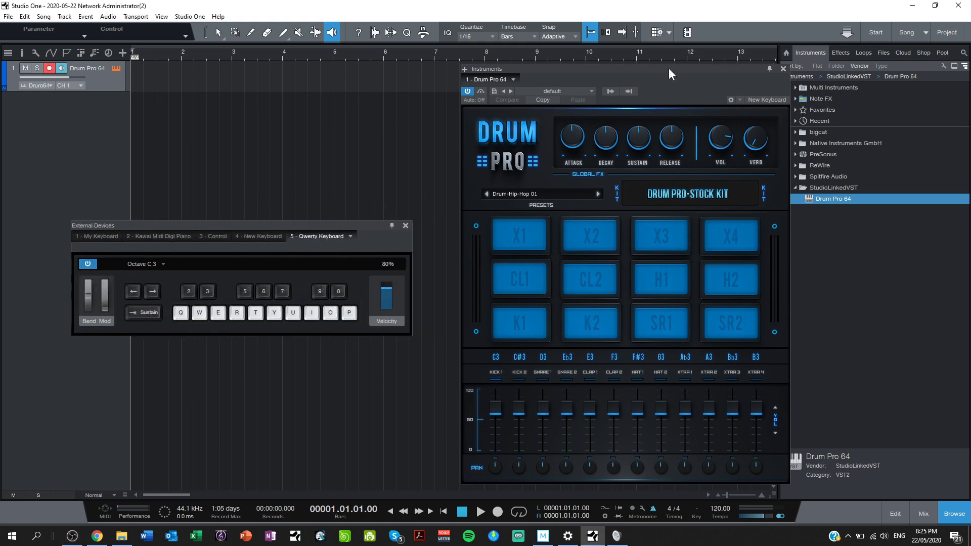
left_click_drag(669, 69, 651, 46)
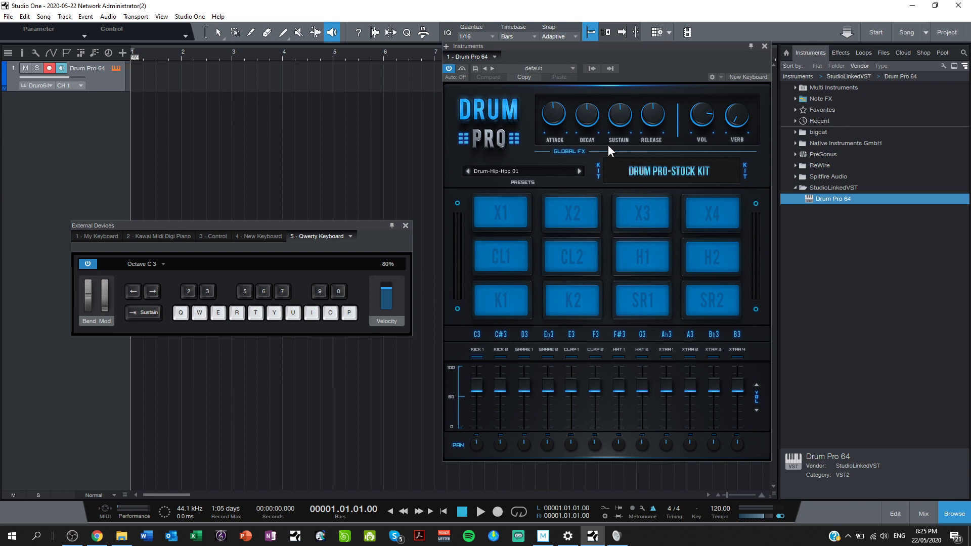
key("q")
key("w")
key("q")
key("w")
key("q")
key("w")
Play the kick, snare, both claps, second hi-hat, Xtra 2 and Xtra 4 sounds.
key("q")
key("w")
key("e")
key("r")
key("r")
key("t")
key("t")
key("t")
key("y")
key("y")
key("u")
key("u")
key("u")
key("u")
key("o")
Trigger the first hi-hat, Xtra 1 and Xtra 3 sounds with the 5, 6 and 7 keys.
key("6")
key("6")
key("7")
key("6")
key("5")
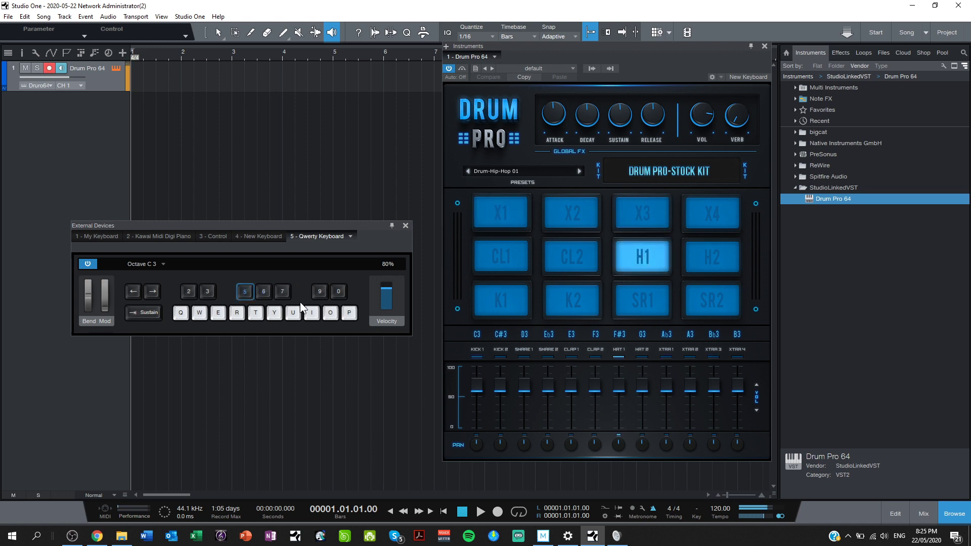
key("6")
key("5")
key("5")
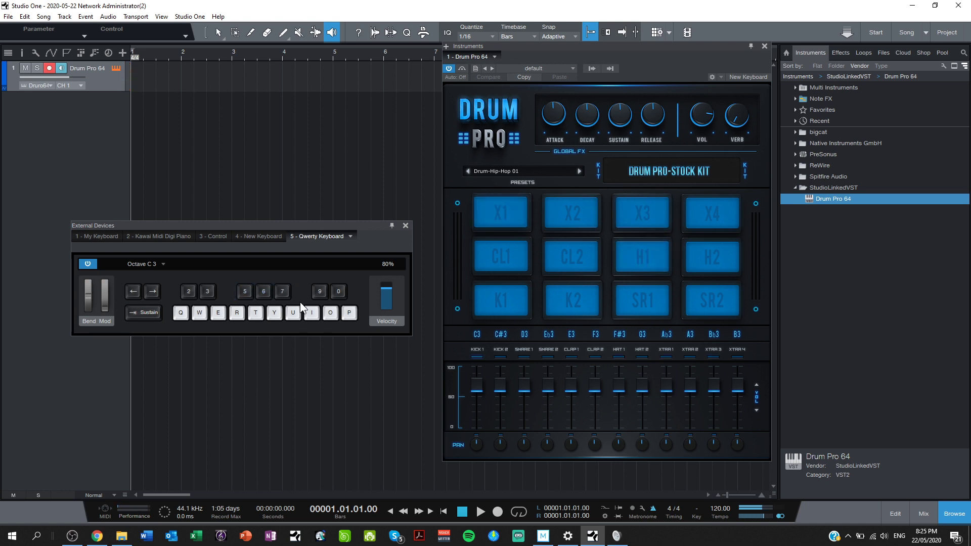
key("6")
key("7")
key("6")
key("q")
key("r")
key("q")
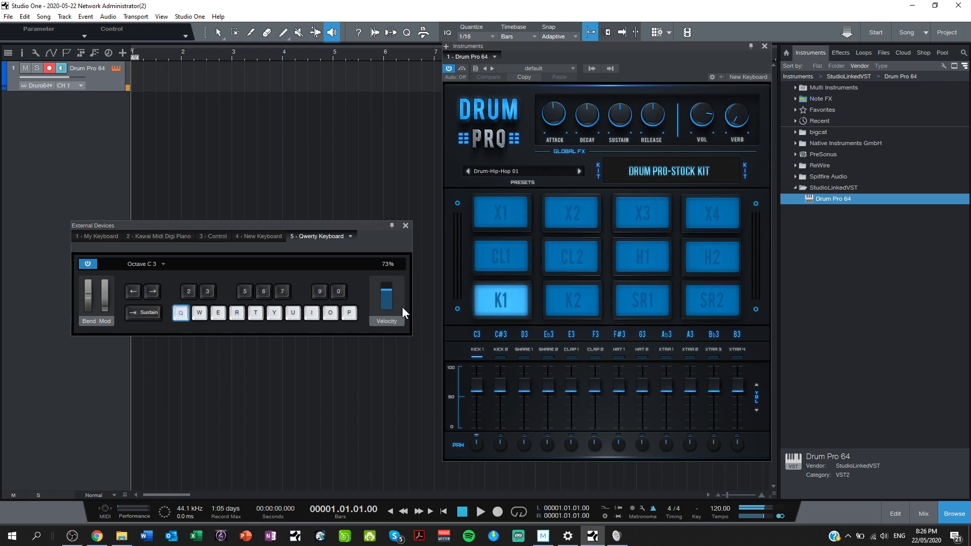
key("r")
key("q")
key("r")
key("q")
key("r")
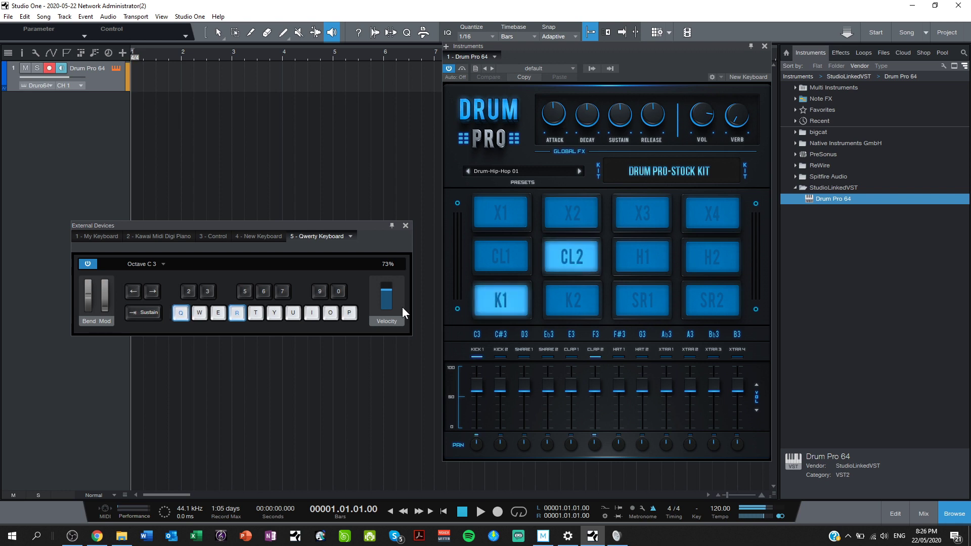
key("q")
key("r")
key("q")
key("t")
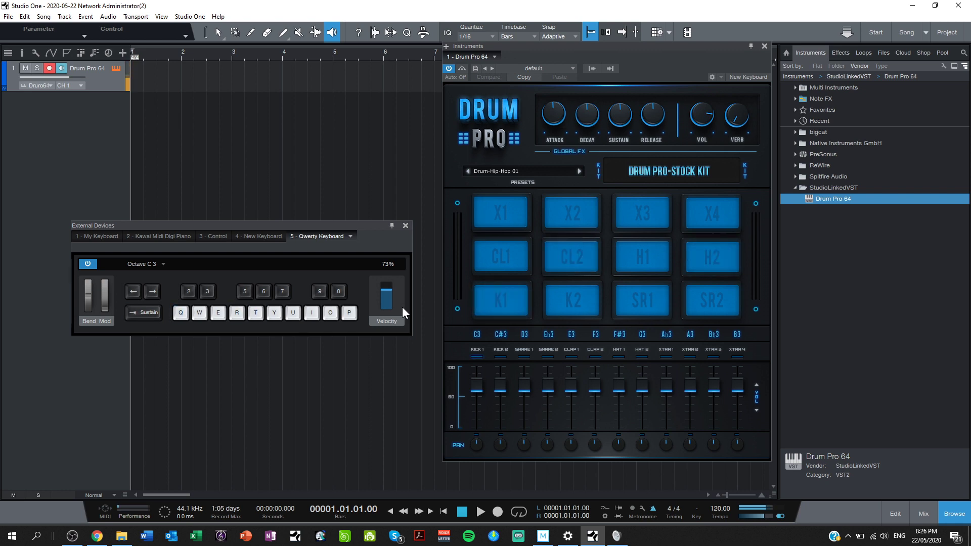
key("q")
key("r")
key("q")
key("q")
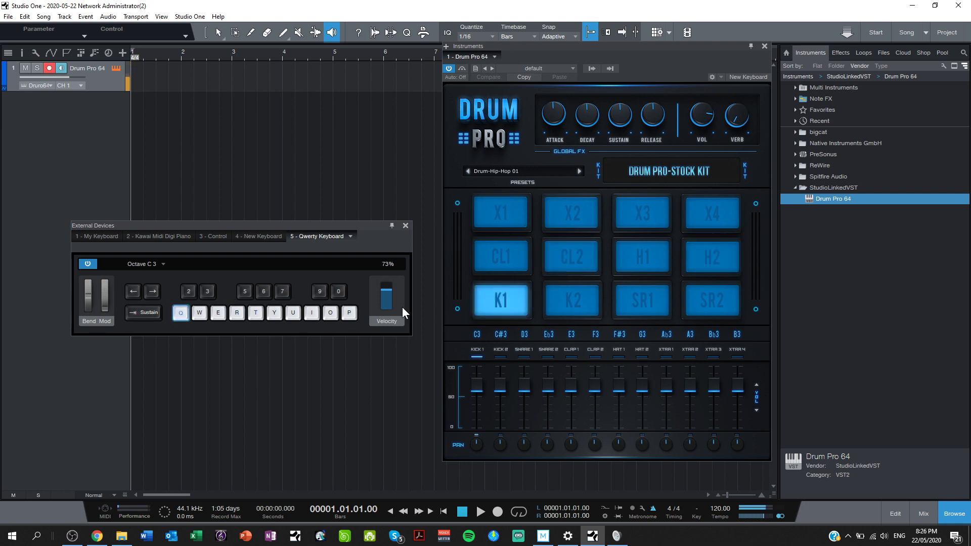
key("r")
key("q")
key("e")
key("q")
key("r")
key("q")
key("q")
key("r")
key("q")
key("r")
key("q")
key("e")
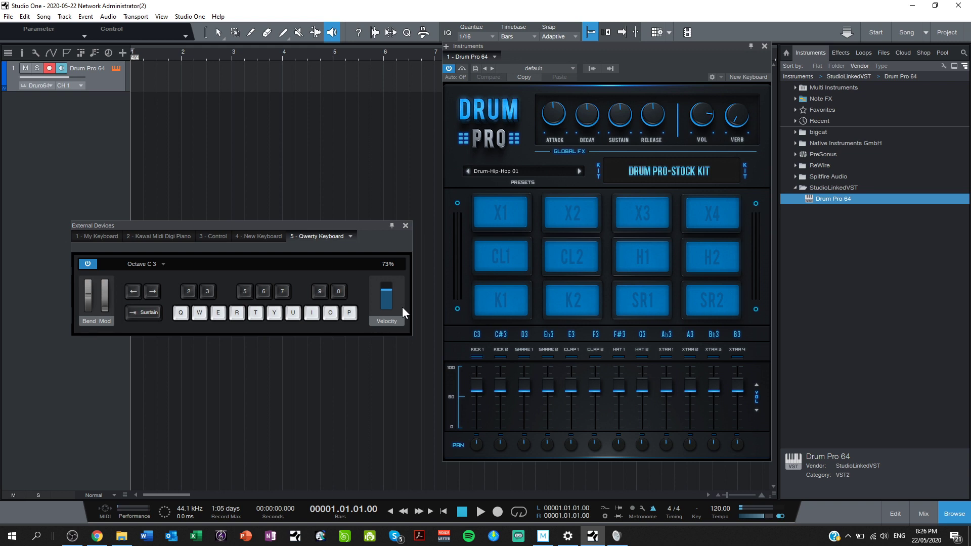
key("r")
key("q")
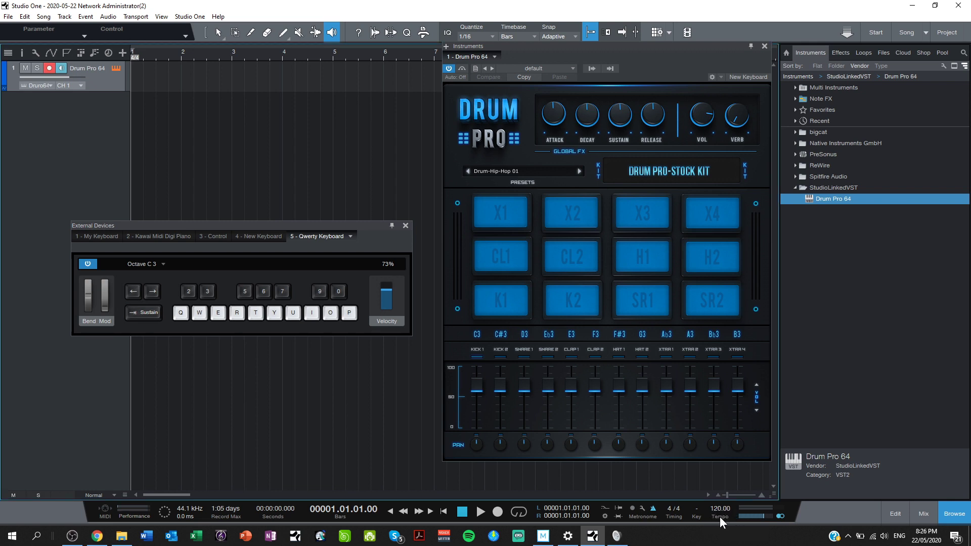
Enter a tempo of 115 in the transport and bring up Metronome Setup.
scroll(721, 517, "down", 4)
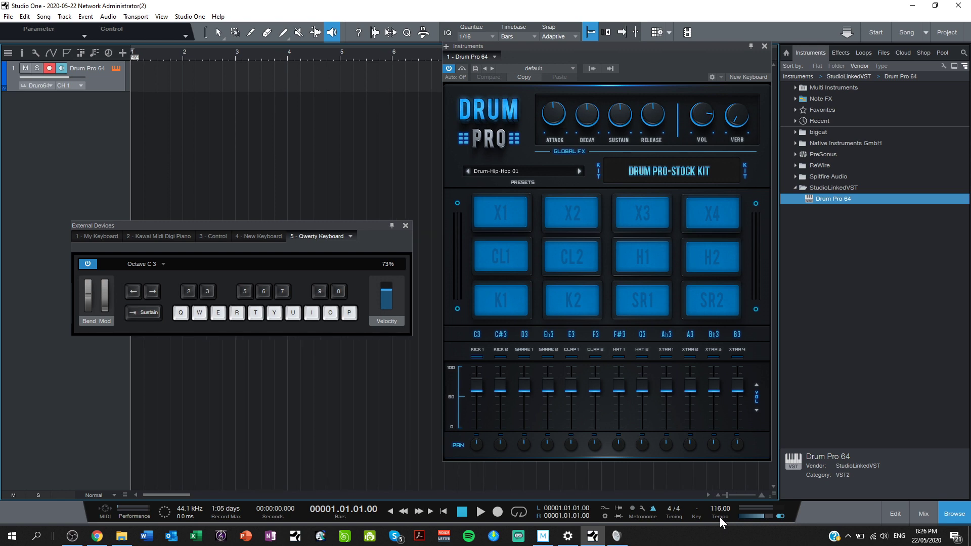
scroll(721, 517, "up", 2)
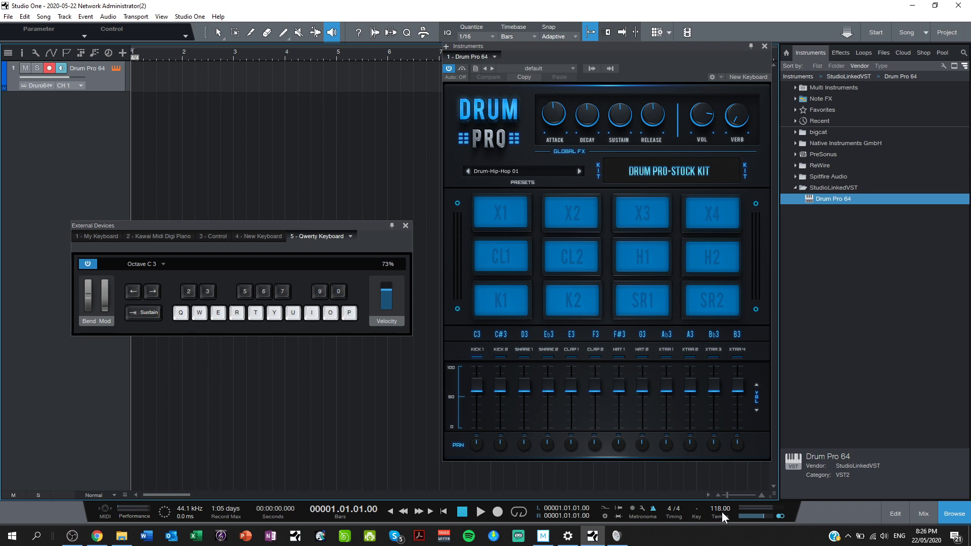
type("115")
key("Return")
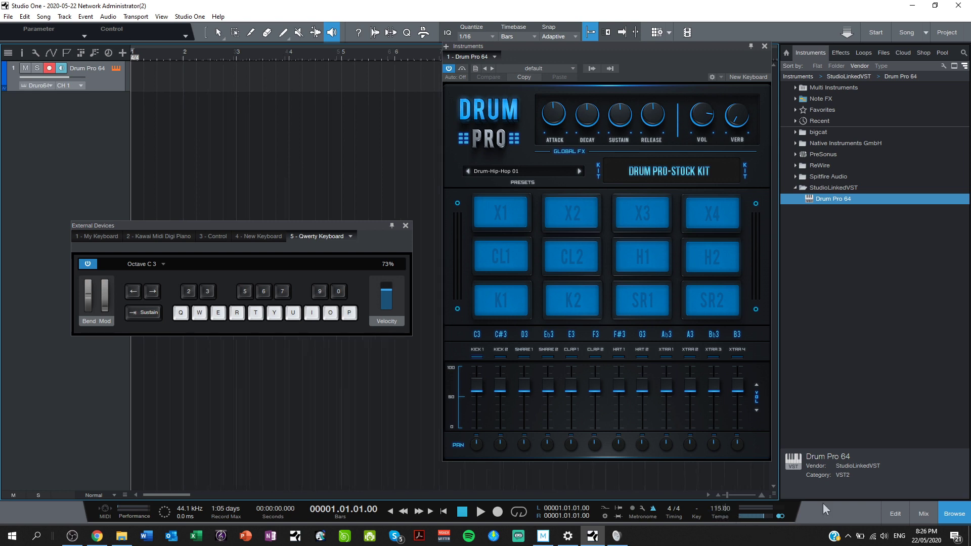
left_click(643, 510)
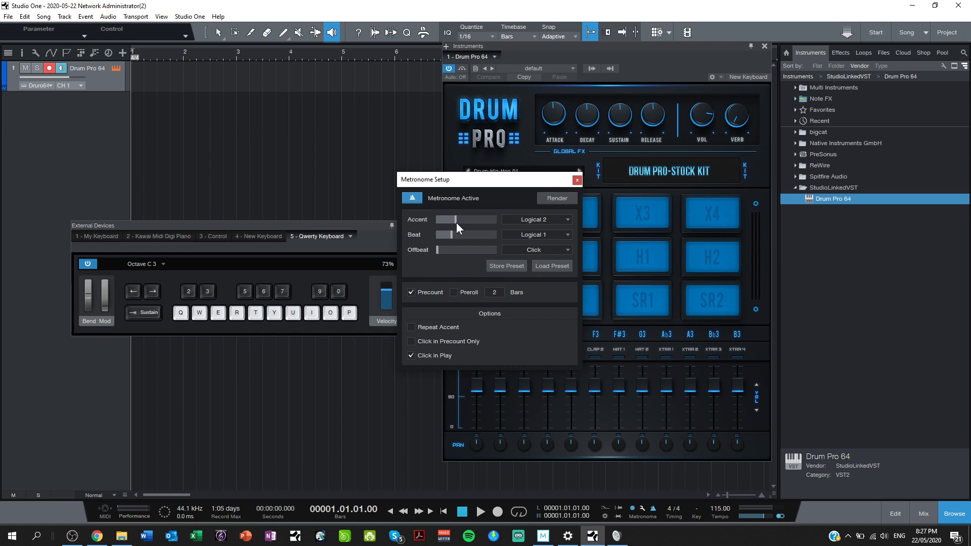
left_click(577, 180)
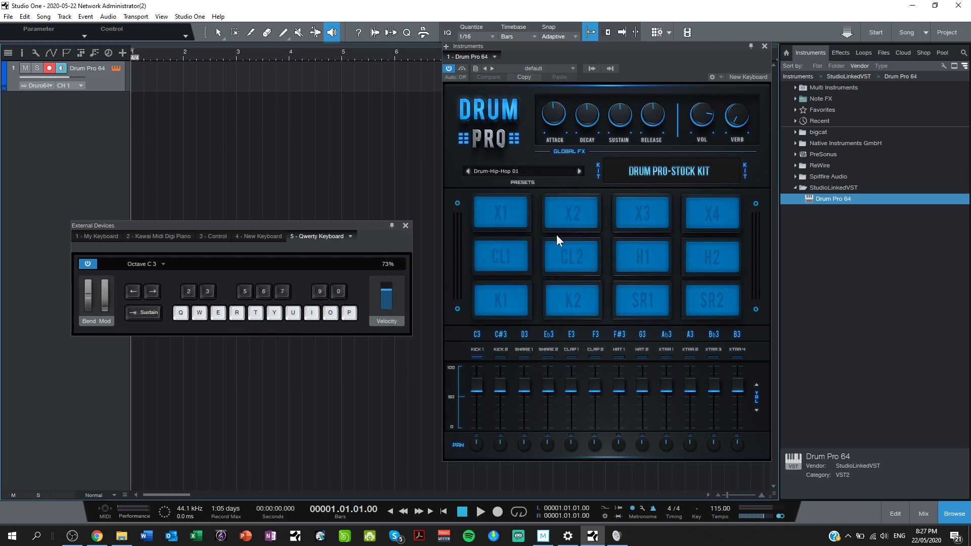
key("e")
key("q")
Record a kick-and-clap pattern on the Drum Pro 64 track using the Q and E keys.
left_click(499, 504)
key("q")
key("q")
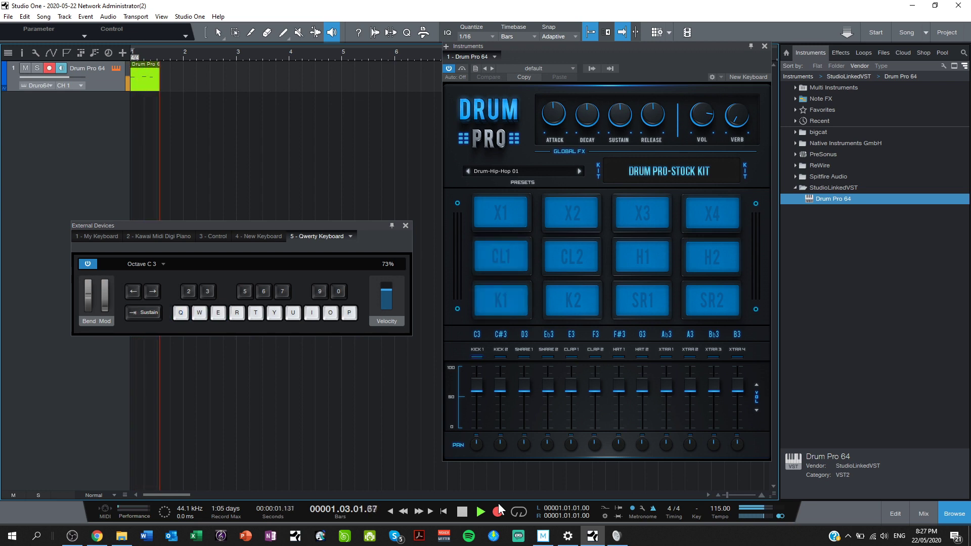
key("q")
key("e")
key("q")
key("e")
key("q")
key("q")
key("e")
key("q")
key("e")
key("q")
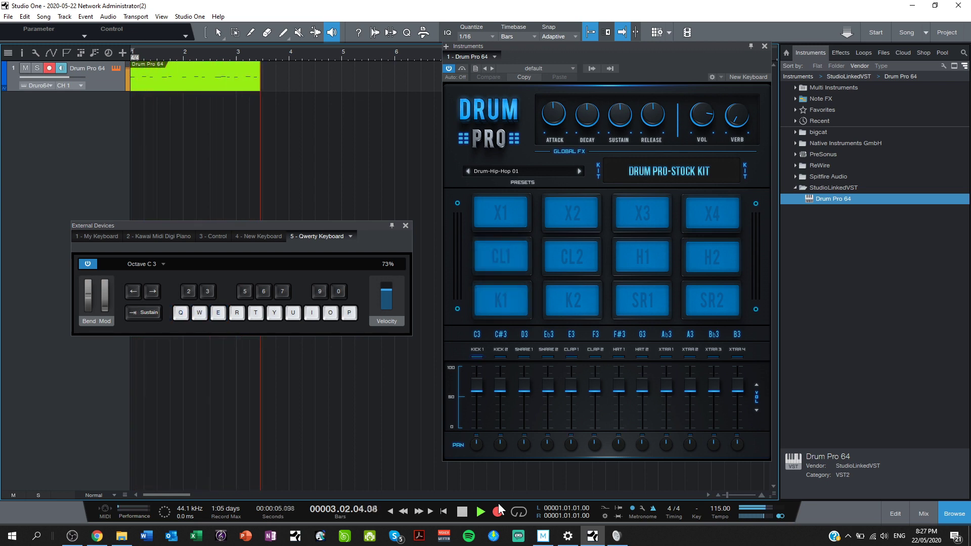
key("q")
key("q")
key("e")
key("q")
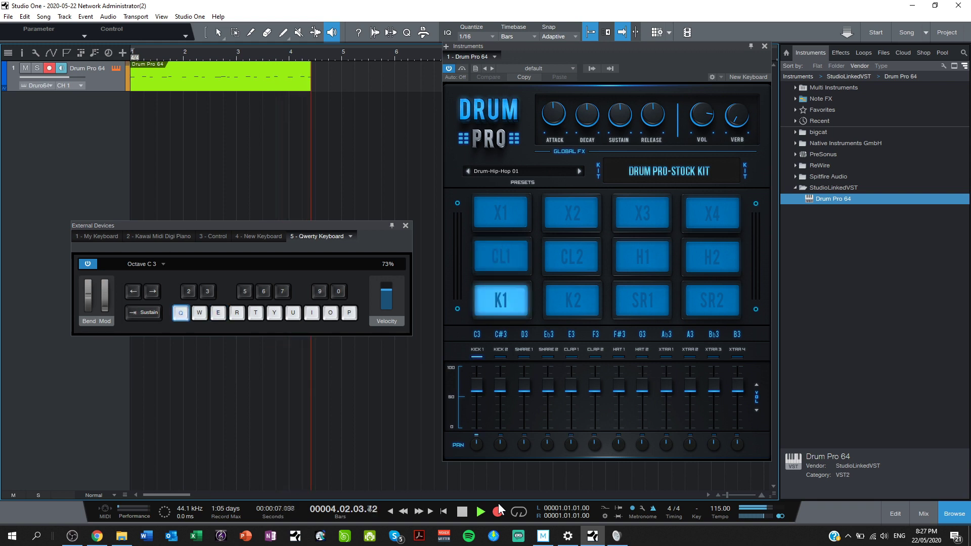
key("q")
key("e")
key("q")
key("e")
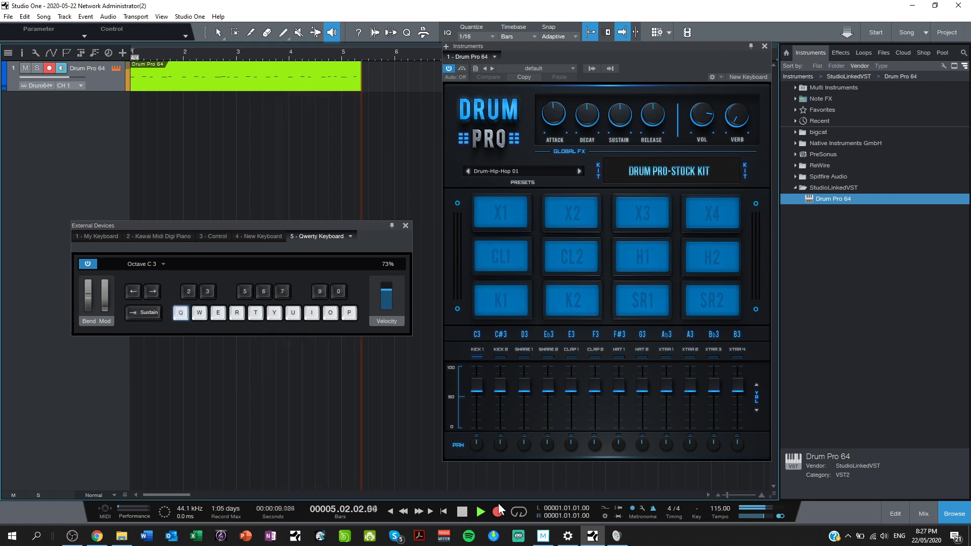
left_click(498, 504)
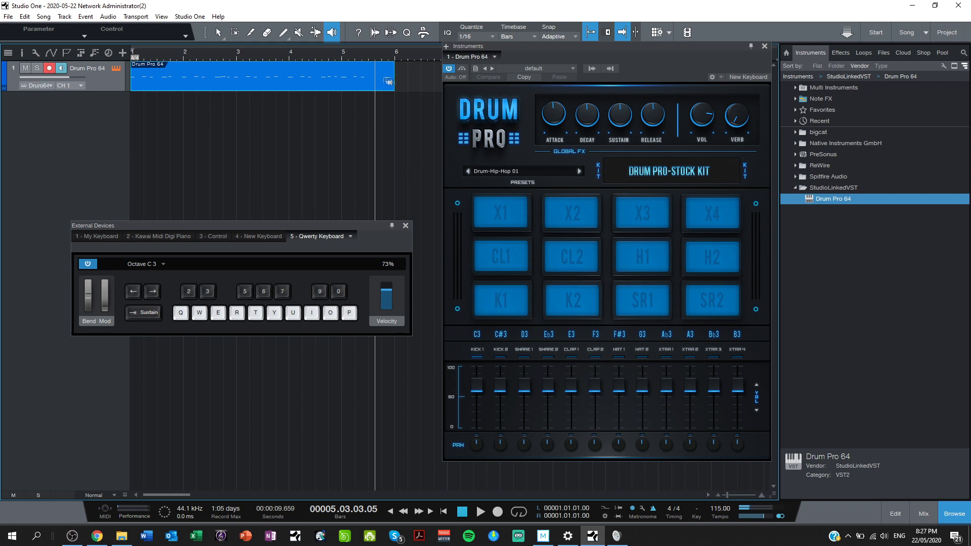
With the Arrow tool, trim the drum clip to end at bar 5 and close the keyboard panel.
key("1")
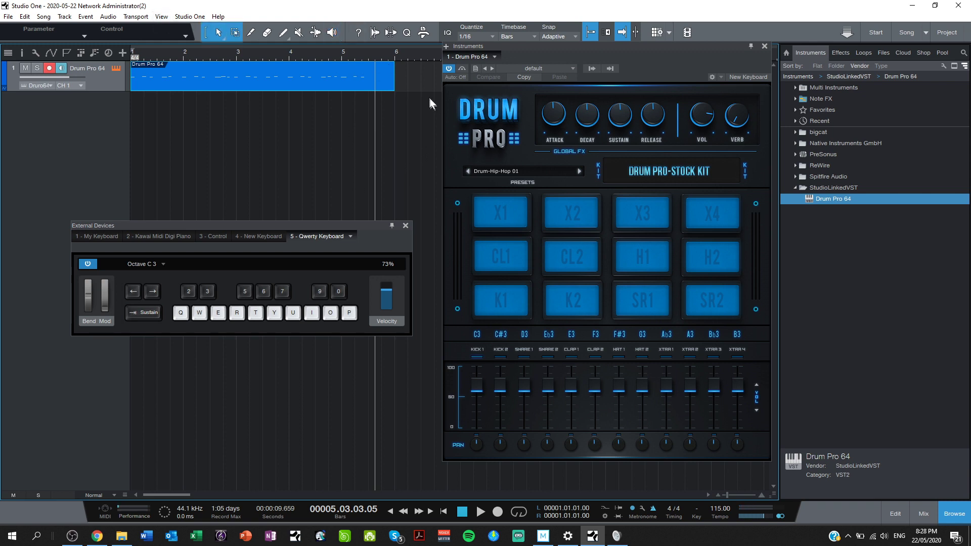
left_click_drag(399, 84, 342, 88)
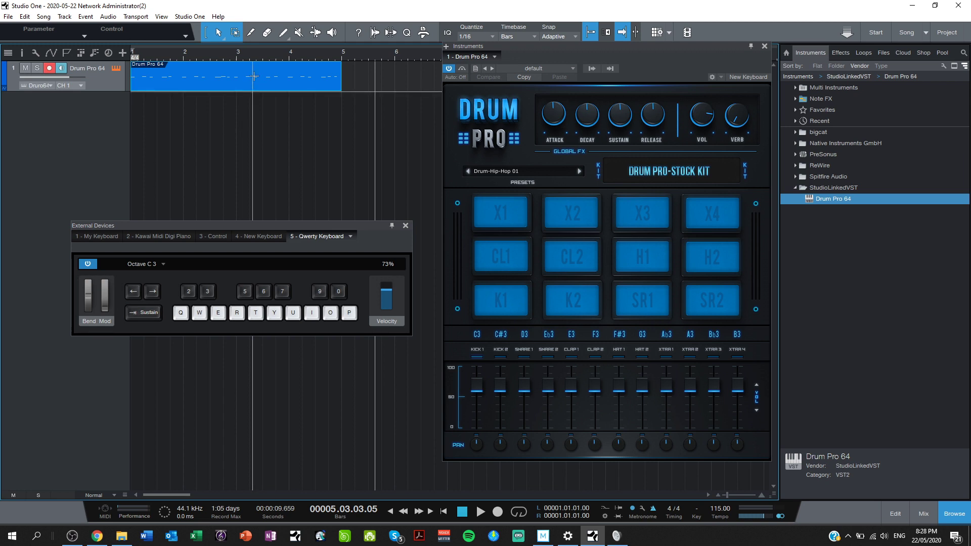
left_click(406, 226)
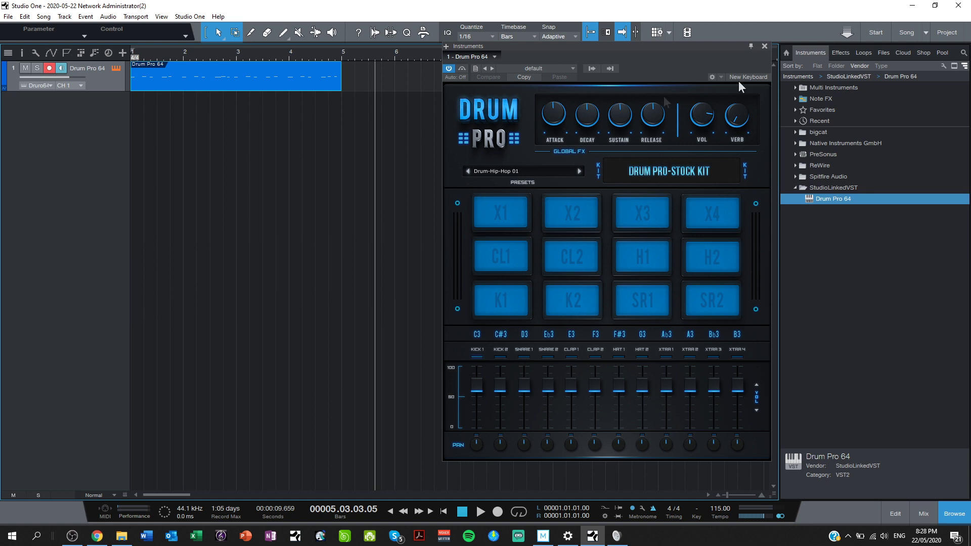
Close the Drum Pro 64 instrument window and dismiss a stray context menu.
left_click(764, 46)
right_click(461, 149)
left_click(228, 89)
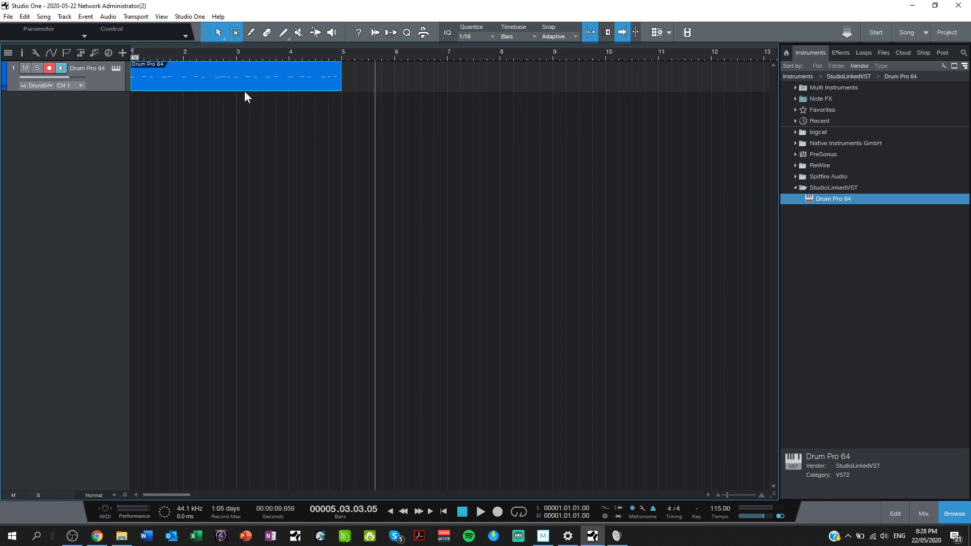
Open the Drum Pro 64 clip in the note editor, toggling it closed and back open.
double_click(225, 81)
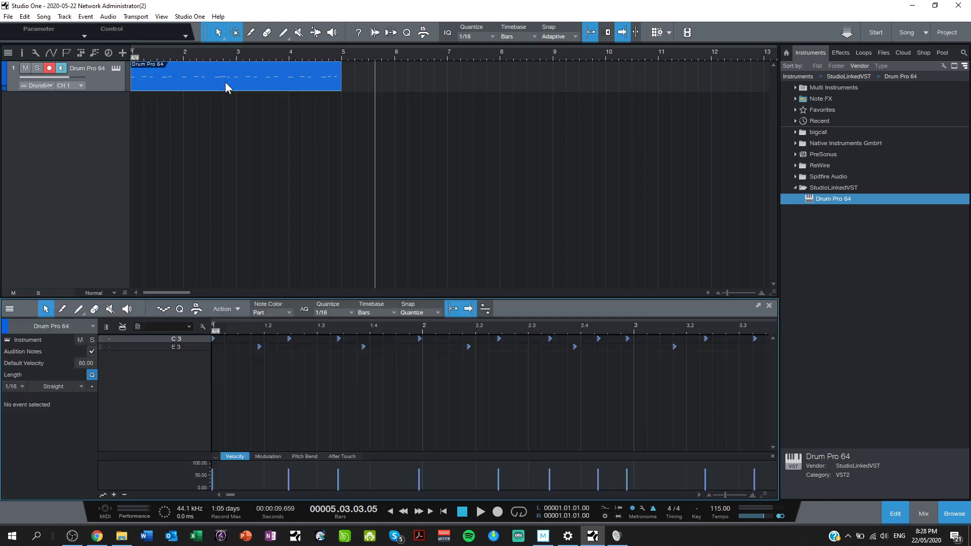
left_click(897, 515)
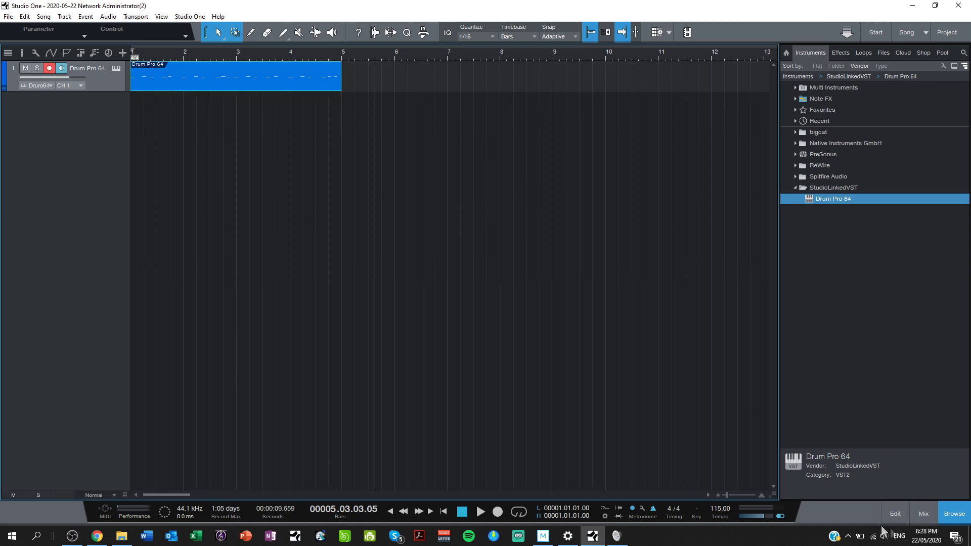
left_click(896, 514)
left_click(895, 514)
left_click(895, 514)
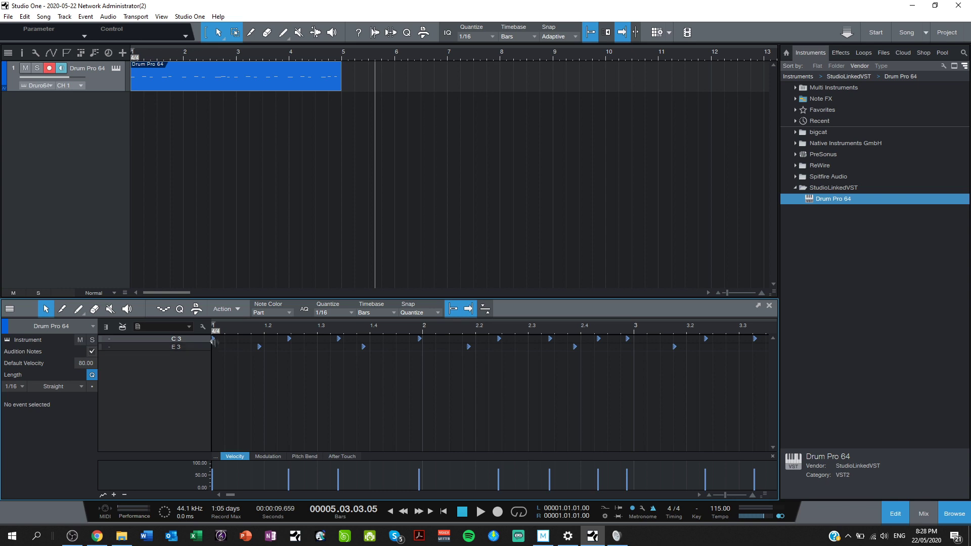
Inspect the recorded E3 clap and C3 kick notes around beats 1.2 to 1.4.
left_click(259, 346)
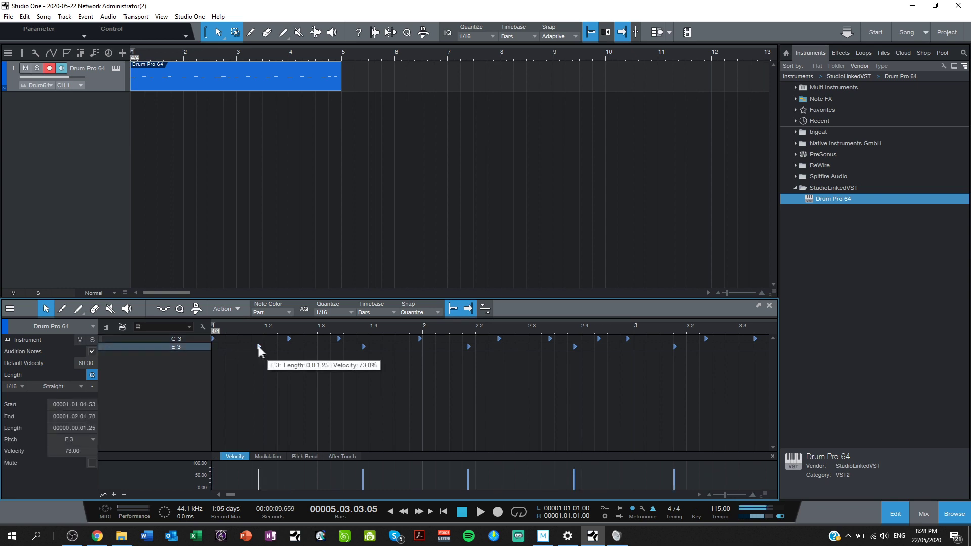
left_click(288, 339)
left_click(339, 338)
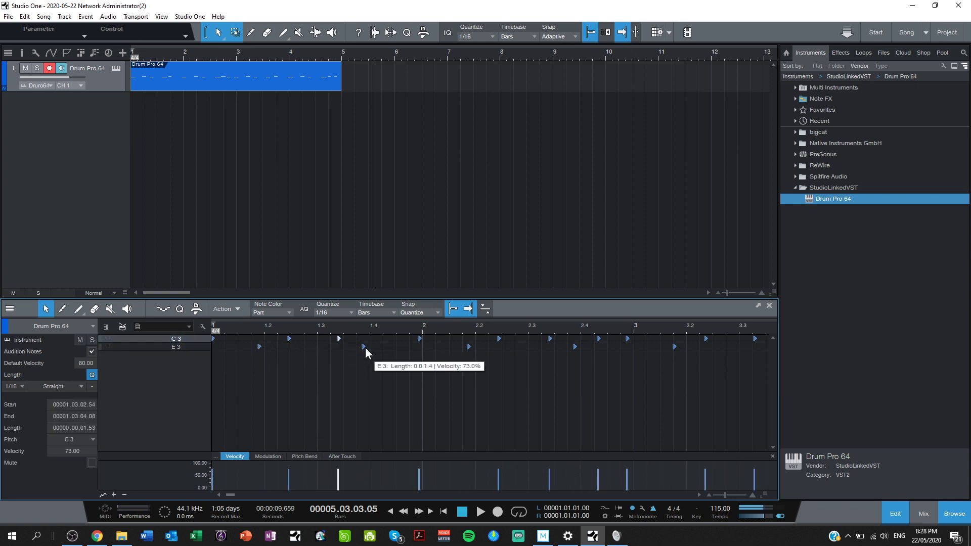
left_click(364, 347)
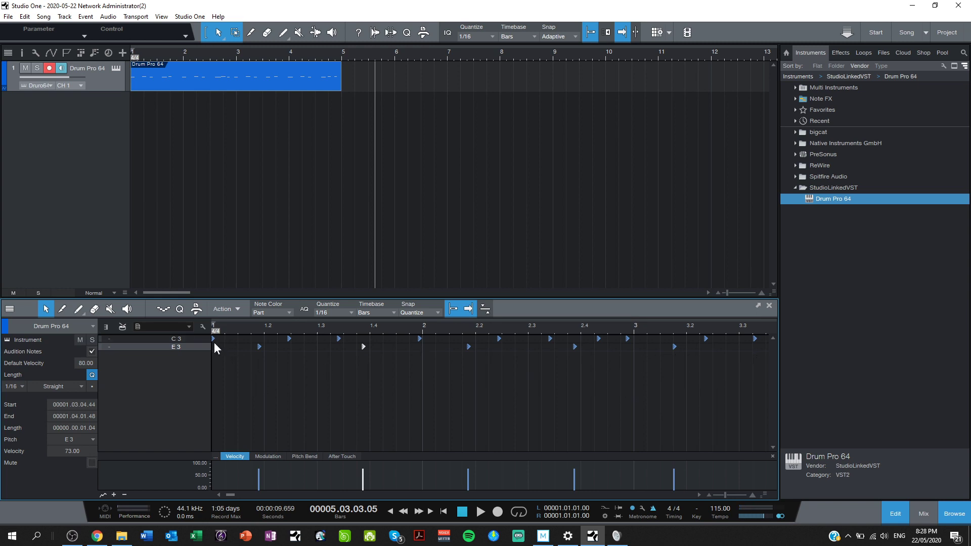
Zoom the note view in horizontally, adjust the view, and clear the note selection.
left_click(754, 496)
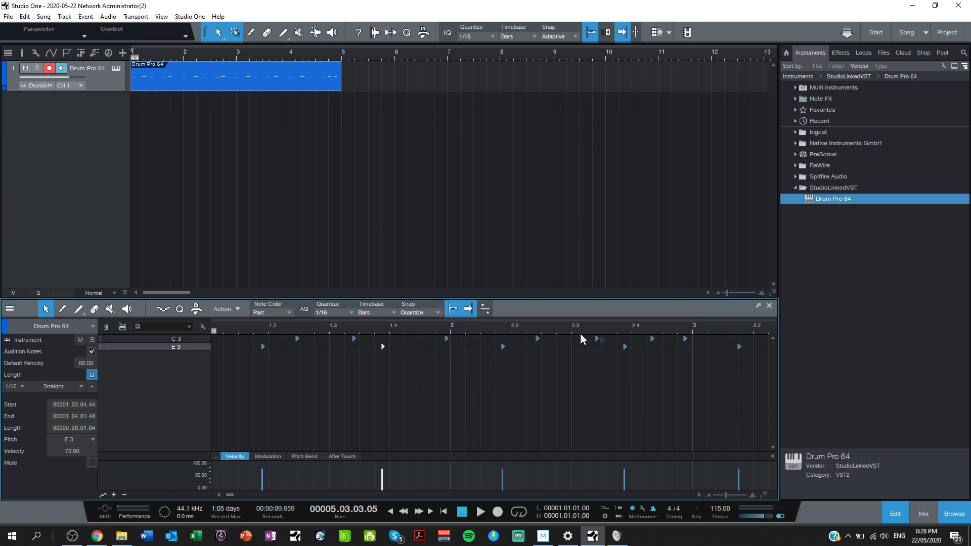
left_click(219, 495)
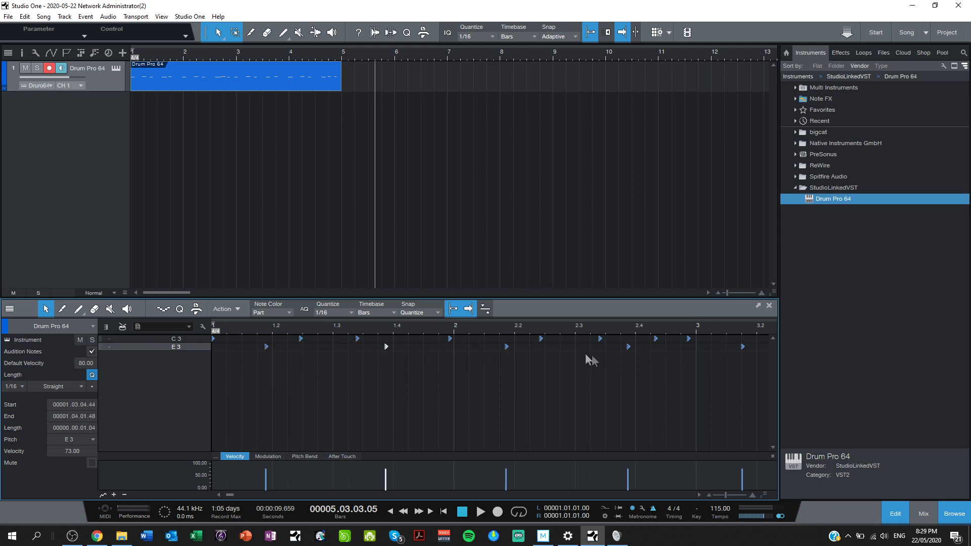
left_click(699, 494)
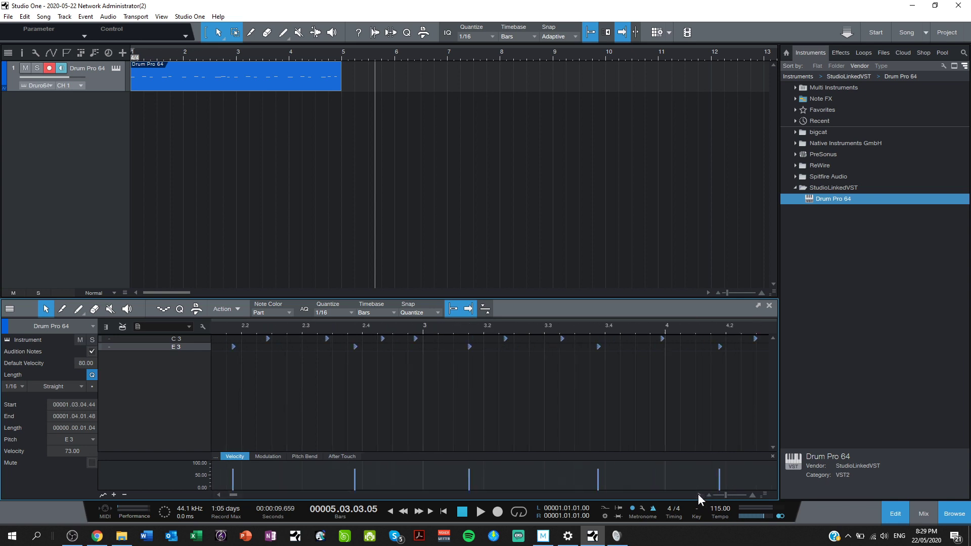
left_click(698, 495)
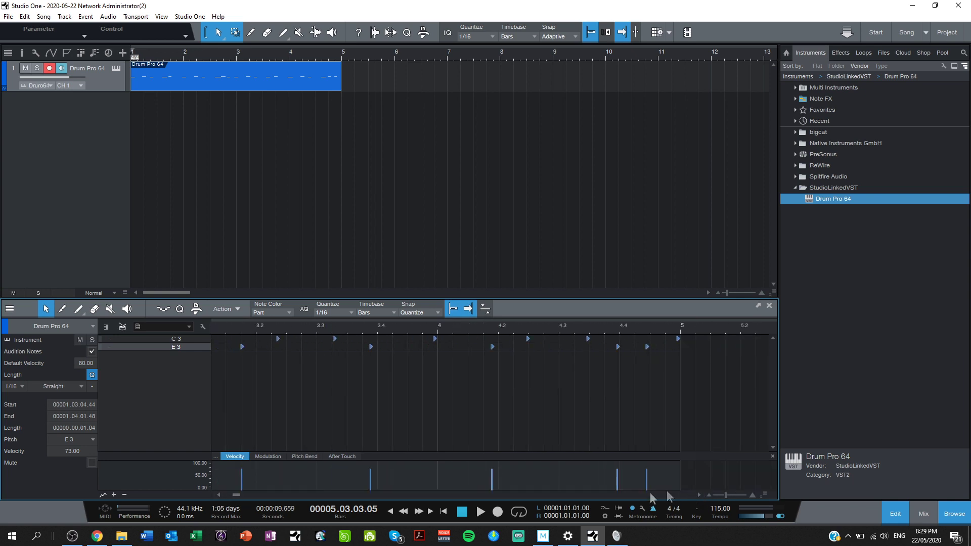
left_click_drag(235, 493, 206, 497)
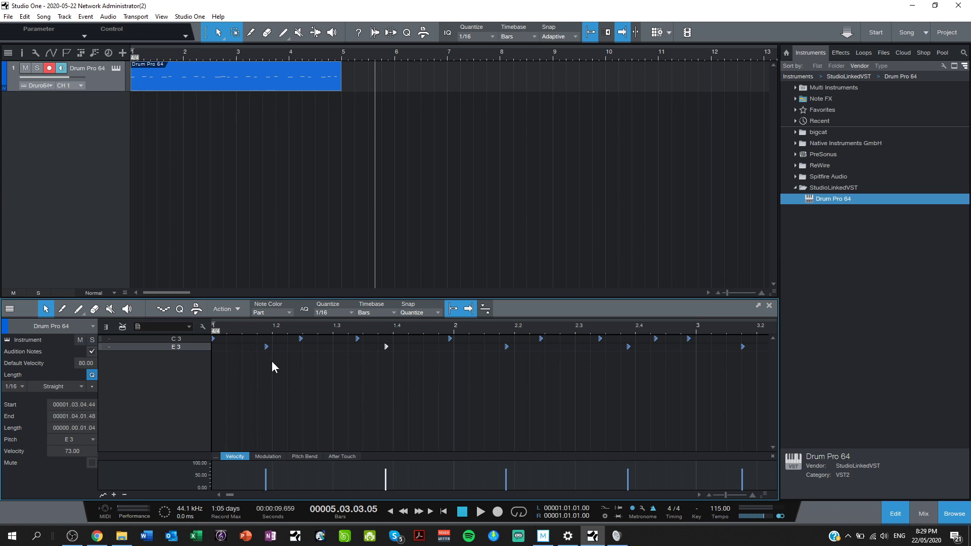
left_click(423, 377)
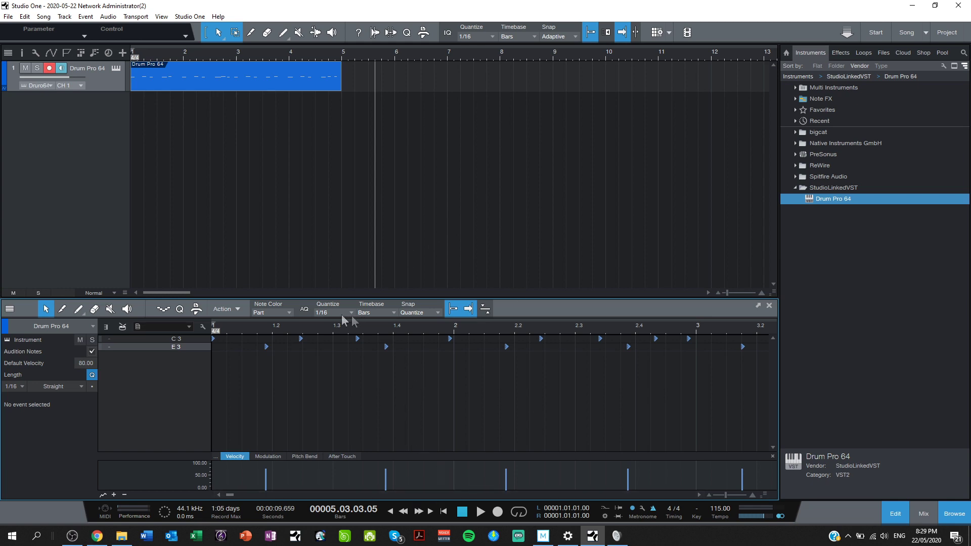
Select the first E3 clap hit and adjust the note editor's horizontal zoom.
mouse_move(267, 347)
left_mouse_down()
mouse_move(277, 350)
mouse_move(266, 348)
left_mouse_up()
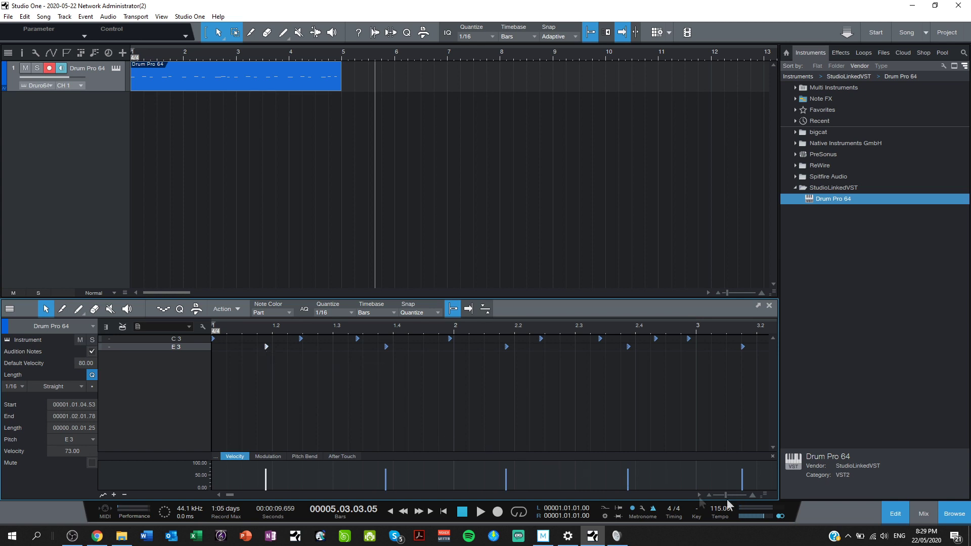
left_click(708, 495)
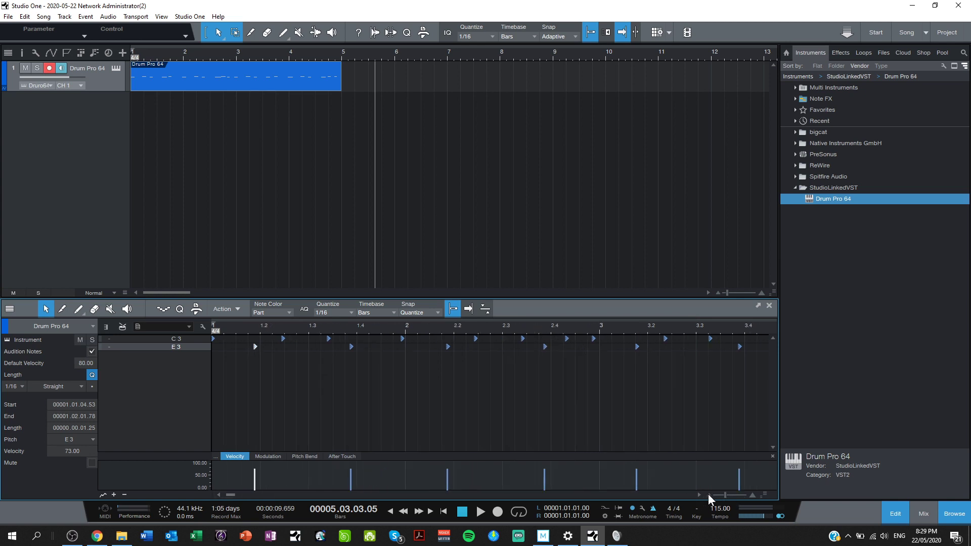
left_click(708, 493)
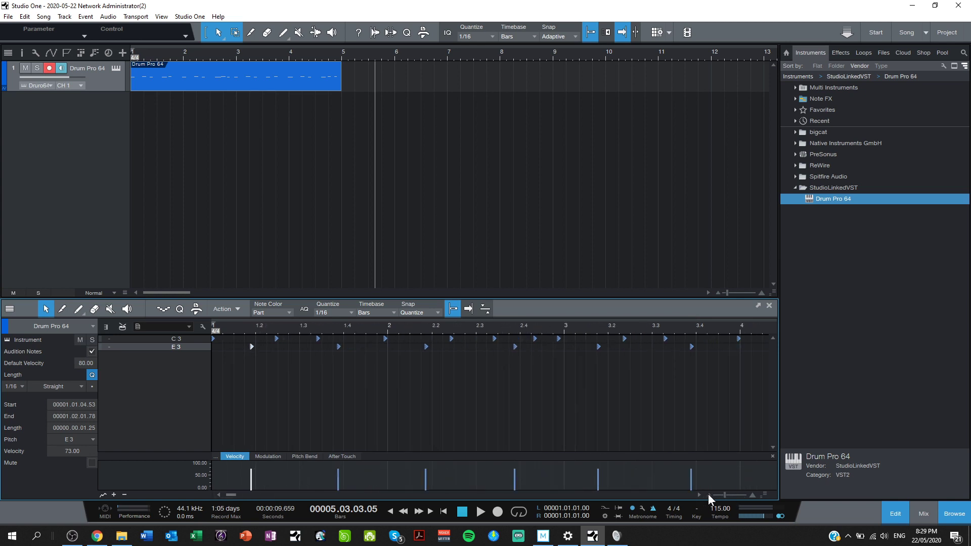
left_click(752, 495)
left_click(751, 494)
left_click(751, 494)
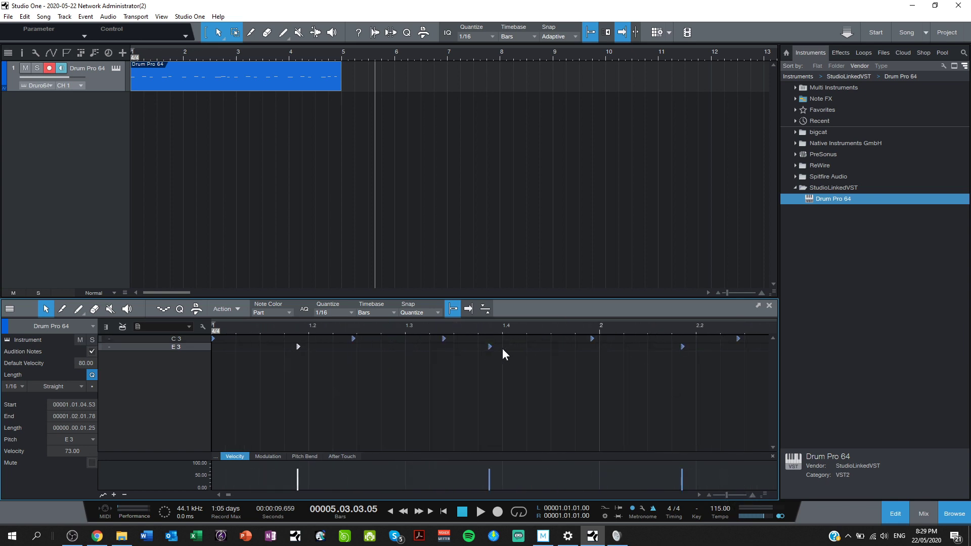
Zoom out to fit the whole drum loop, select every note, and show the quantize grid values.
left_click(709, 495)
left_click(709, 495)
left_click(708, 495)
left_click(709, 495)
left_click(709, 495)
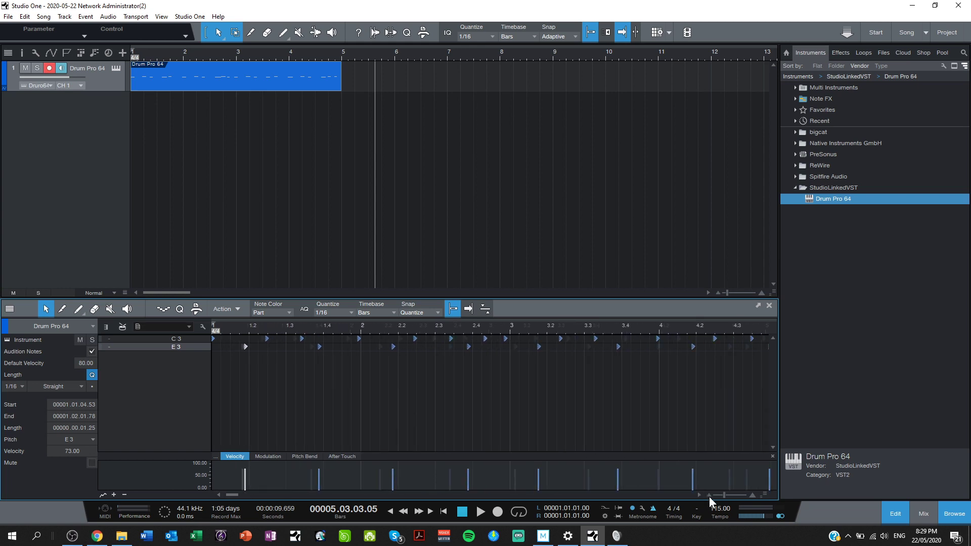
left_click(710, 495)
left_click_drag(716, 451, 130, 304)
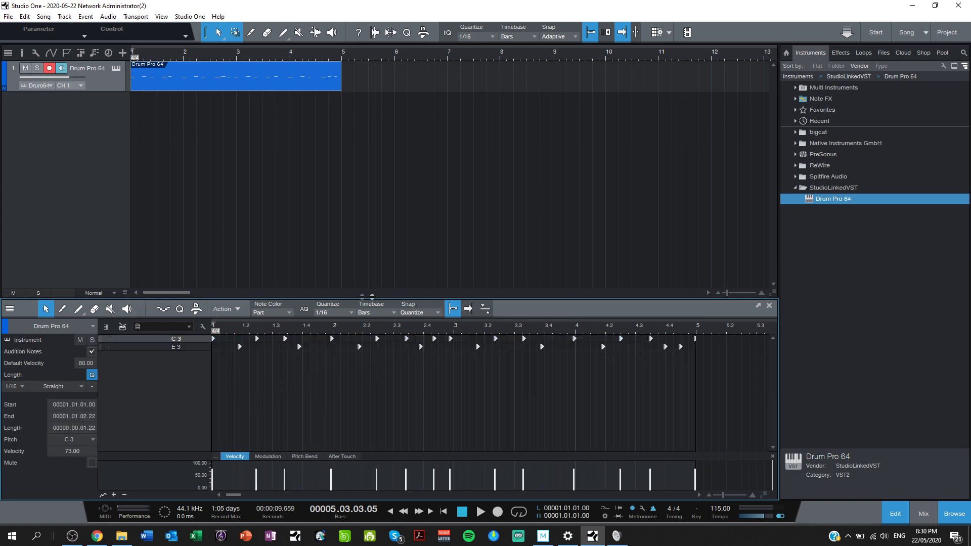
left_click(350, 311)
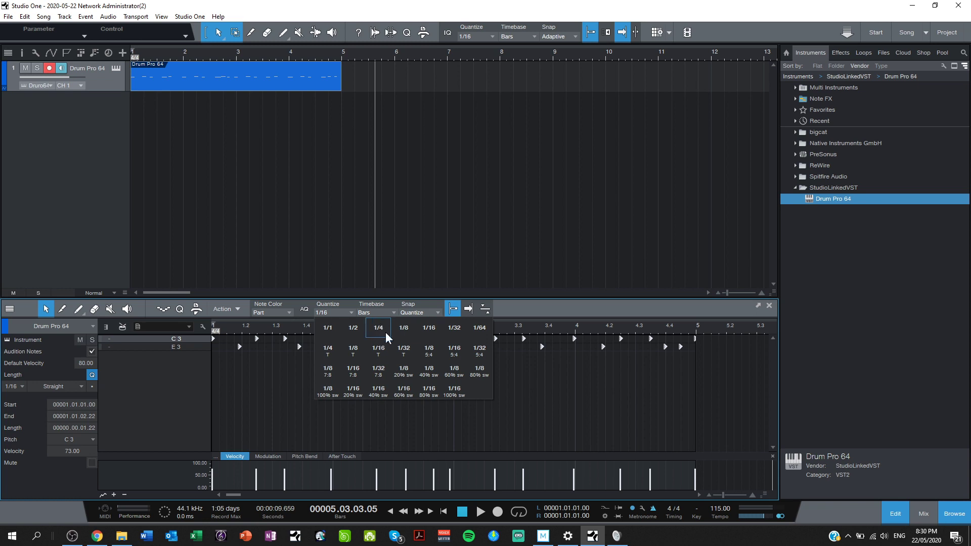
Dismiss the quantize grid choices, leaving the grid at 1/16.
left_click(430, 330)
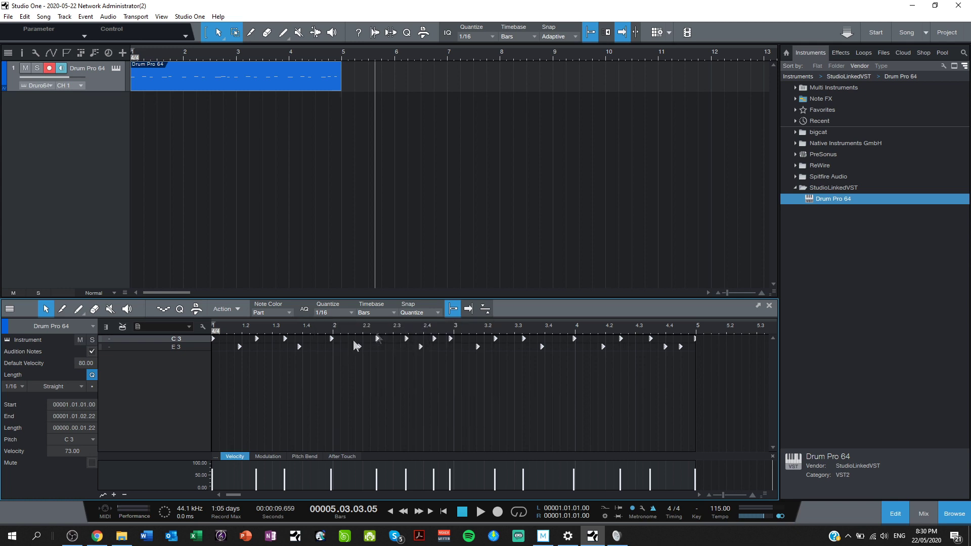
left_click(350, 312)
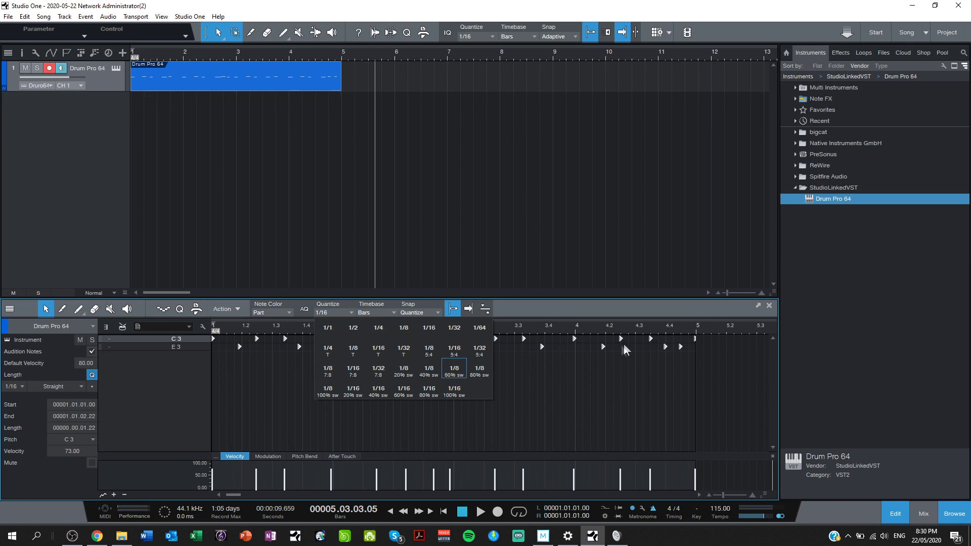
left_click(612, 398)
Zoom in on bar 1 and quantize the selected drum notes to the 1/16 grid.
left_click(752, 495)
left_click(752, 495)
left_click(752, 495)
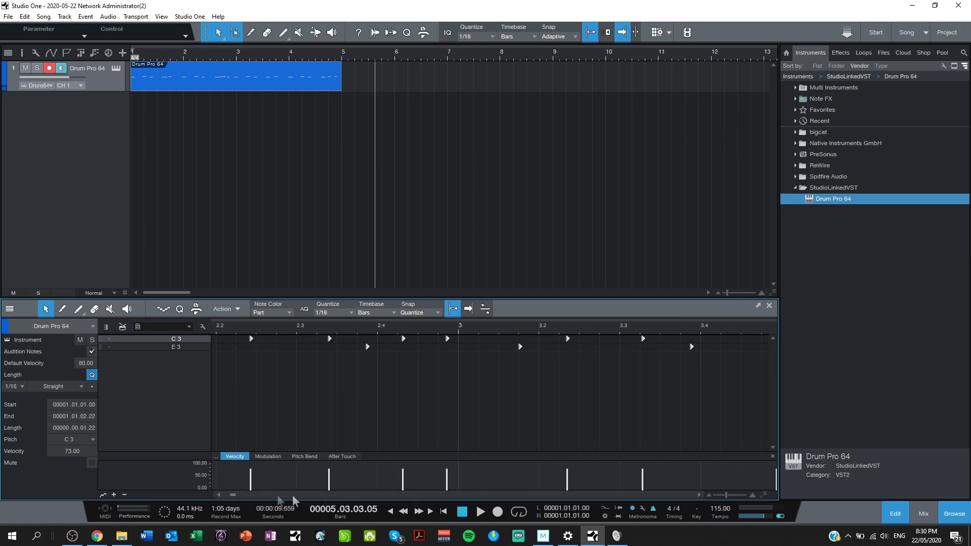
left_click(218, 496)
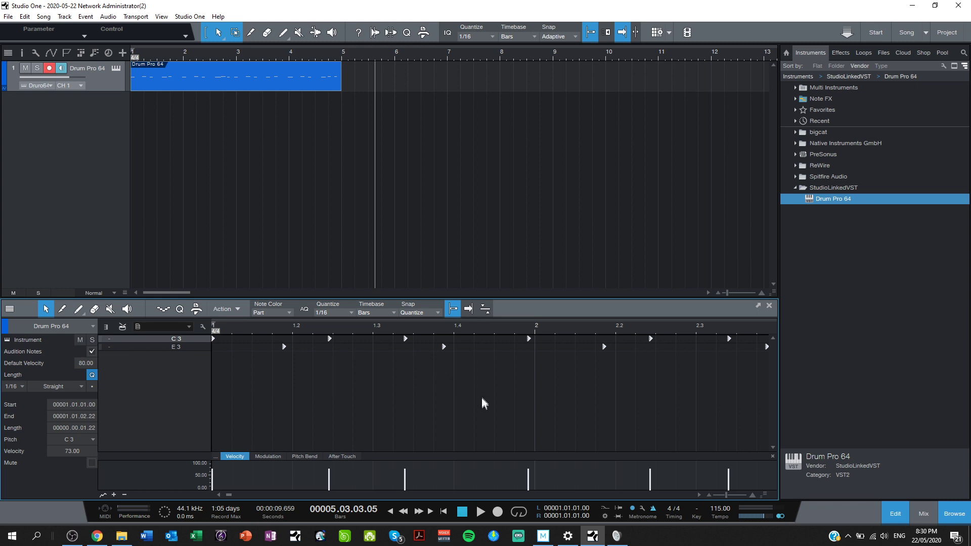
key("q")
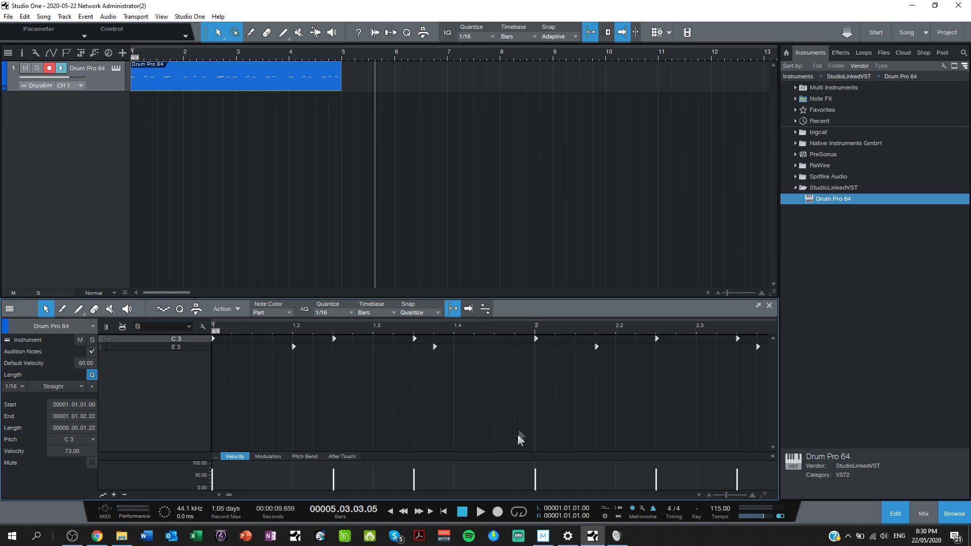
left_click(443, 512)
left_click(475, 513)
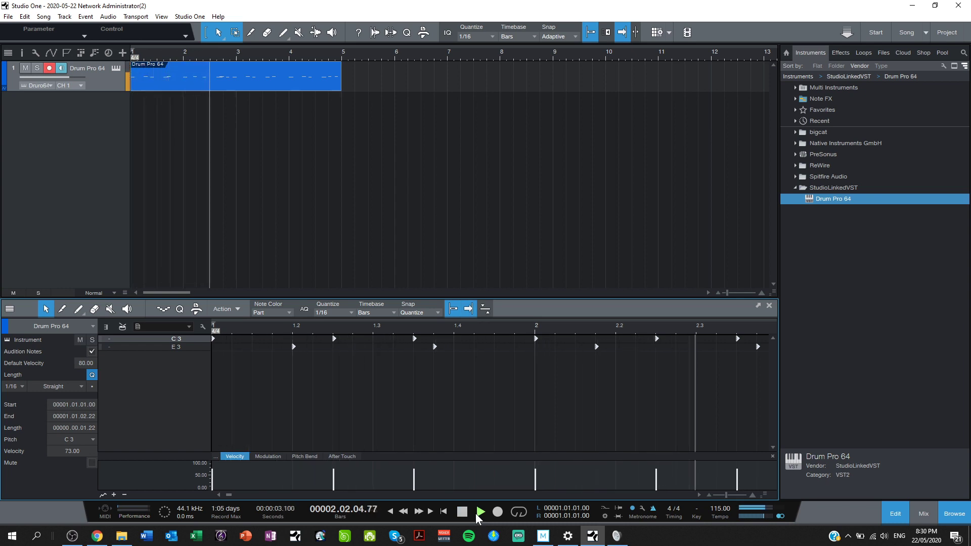
left_click(462, 511)
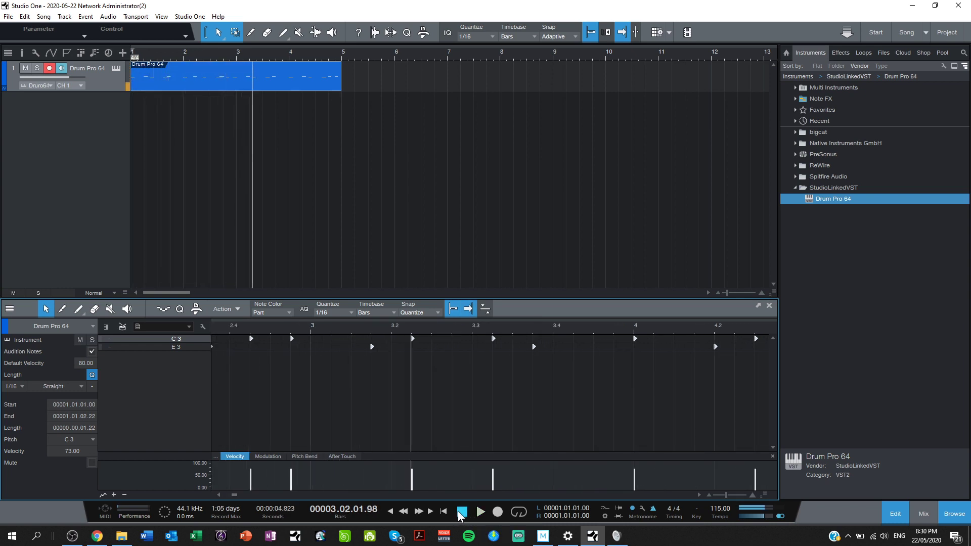
left_click(447, 511)
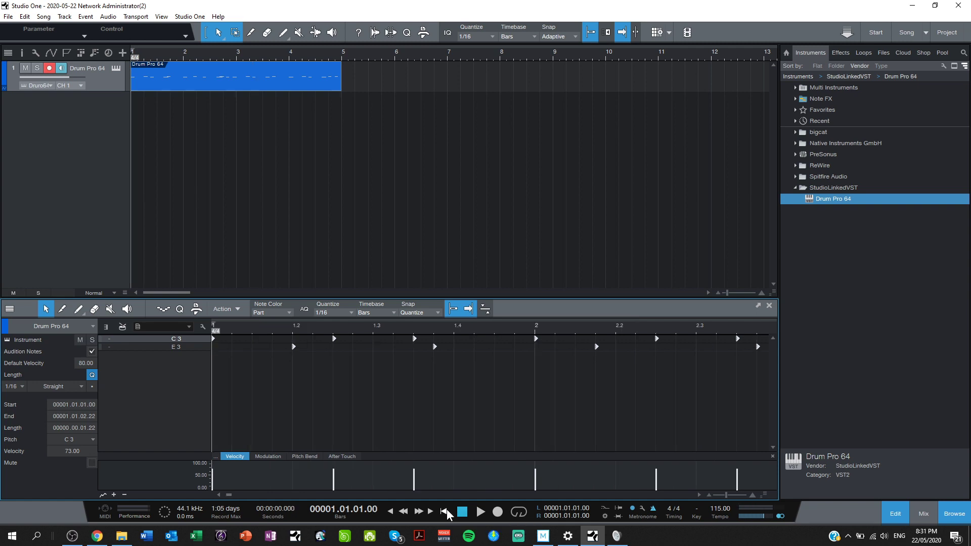
key("ctrl+z")
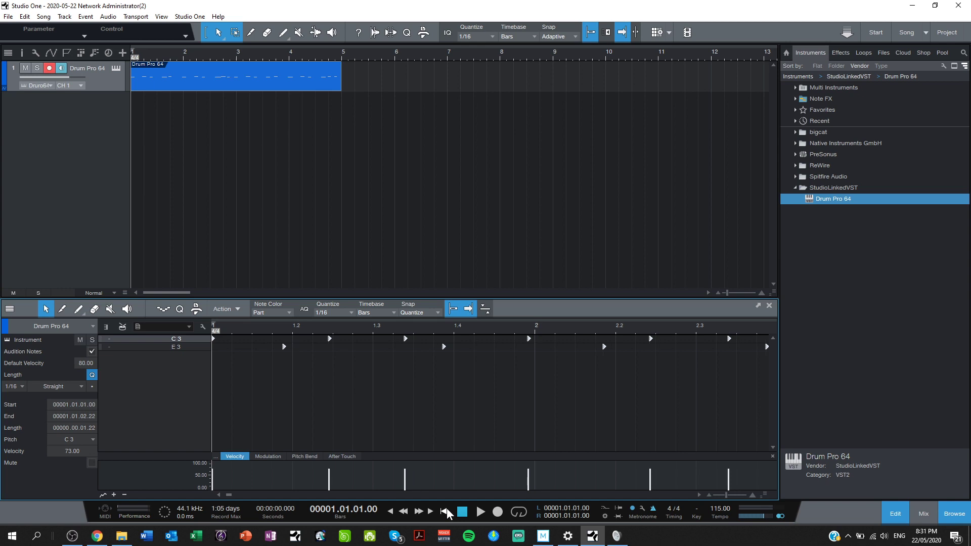
left_click(479, 512)
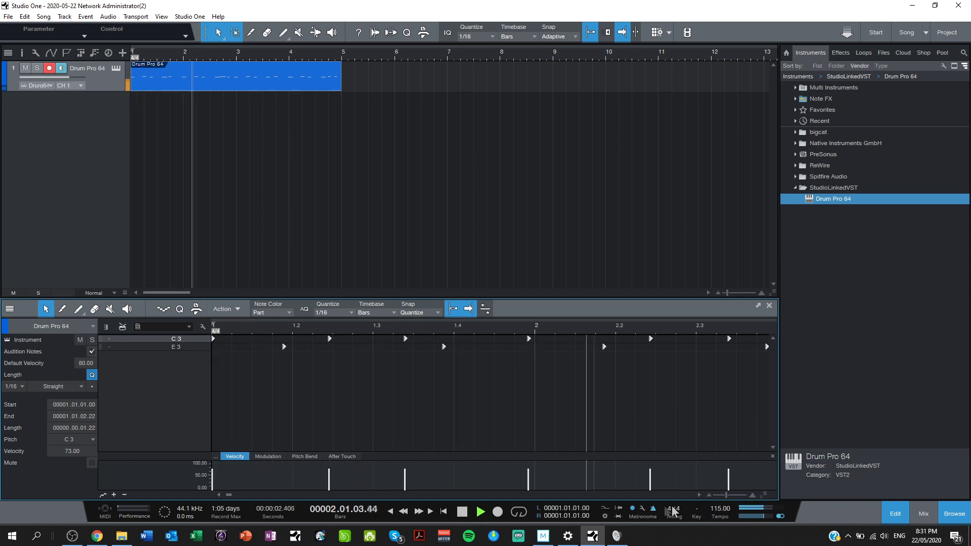
Raise the metronome Accent and Beat levels in Metronome Setup, then stop playback.
left_click(641, 508)
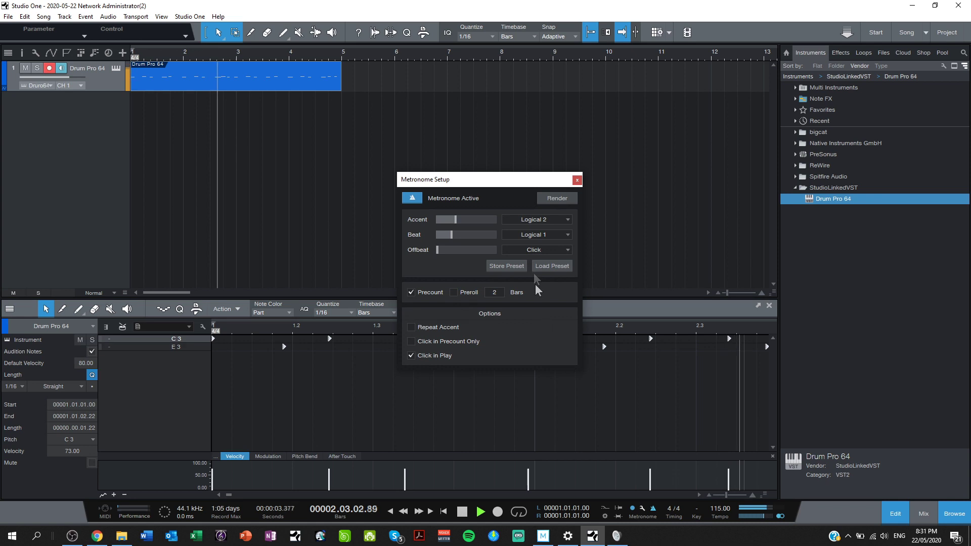
left_click(466, 223)
left_click_drag(454, 234, 477, 235)
left_click_drag(501, 181, 523, 132)
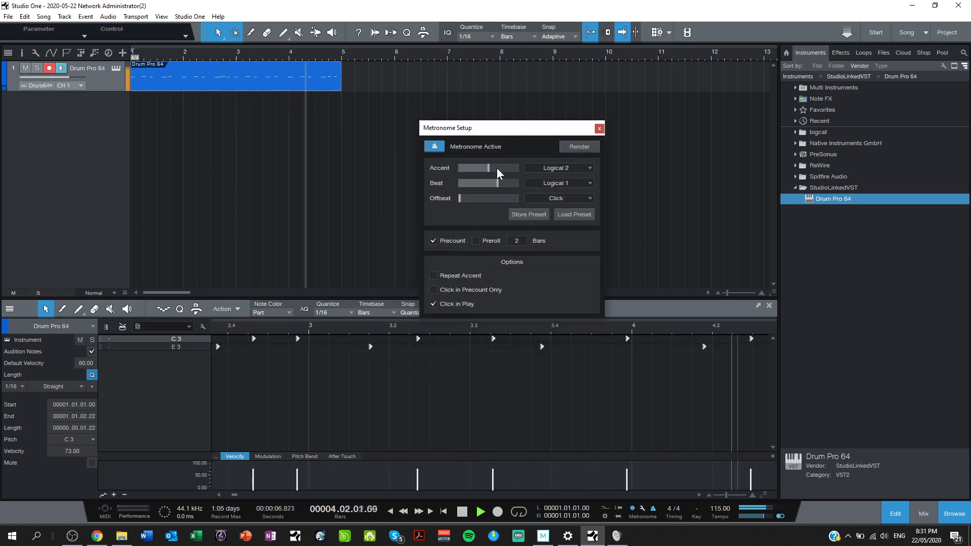
left_click(599, 128)
left_click(444, 510)
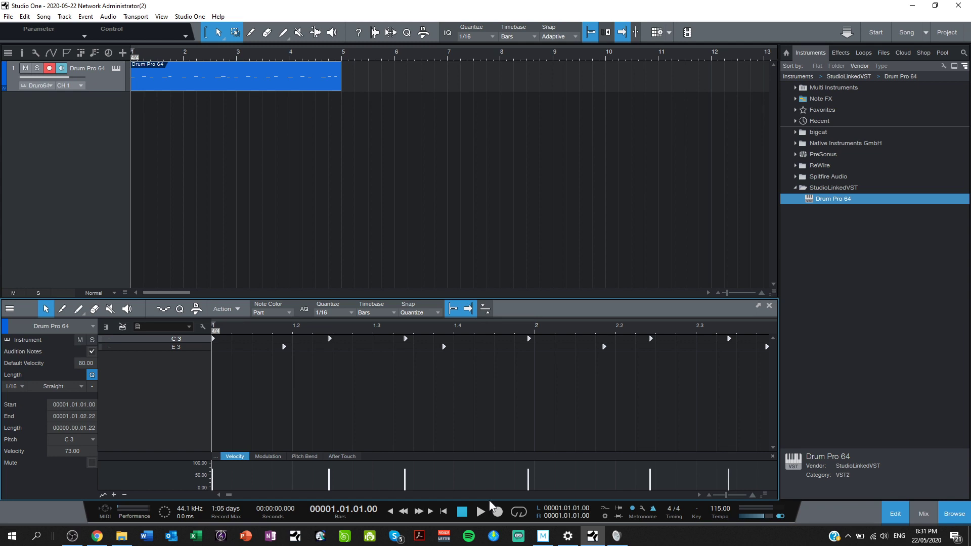
Audition the loop, then move the early E3 hit to beat 1.2 and a C3 hit onto the grid.
left_click(475, 399)
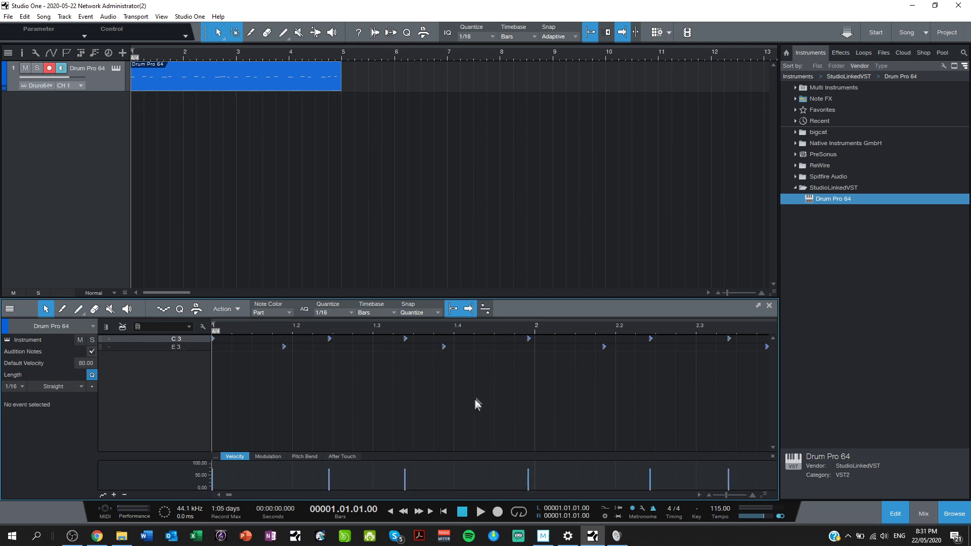
left_click(480, 512)
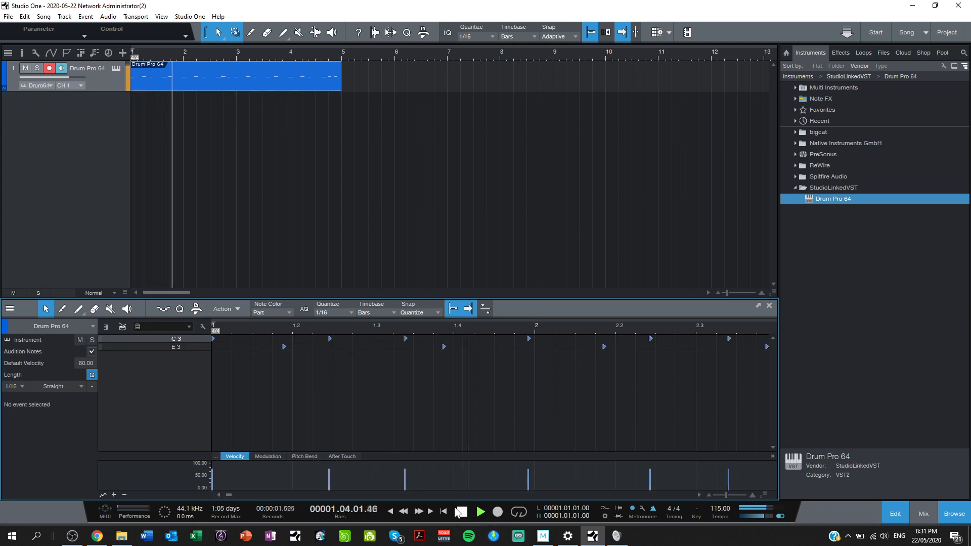
left_click(462, 512)
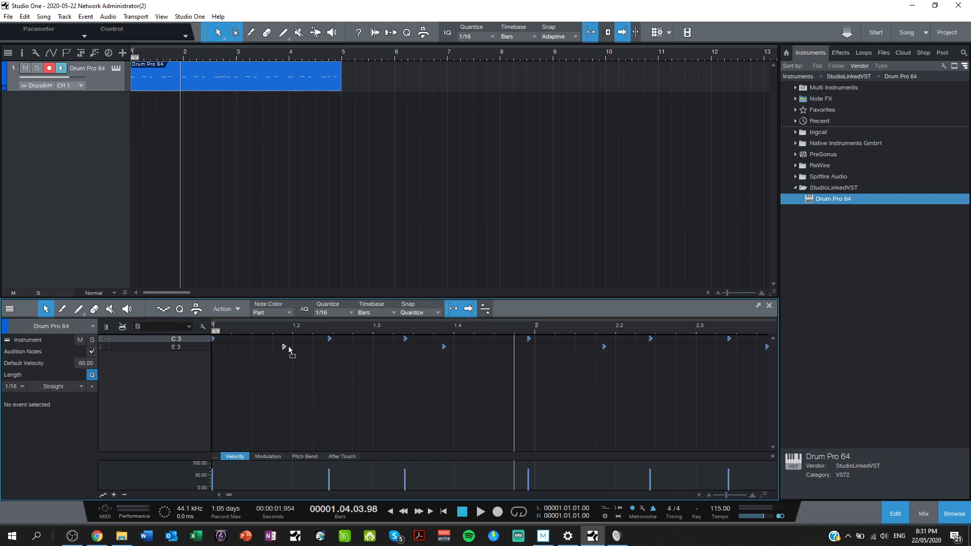
left_click_drag(289, 346, 334, 339)
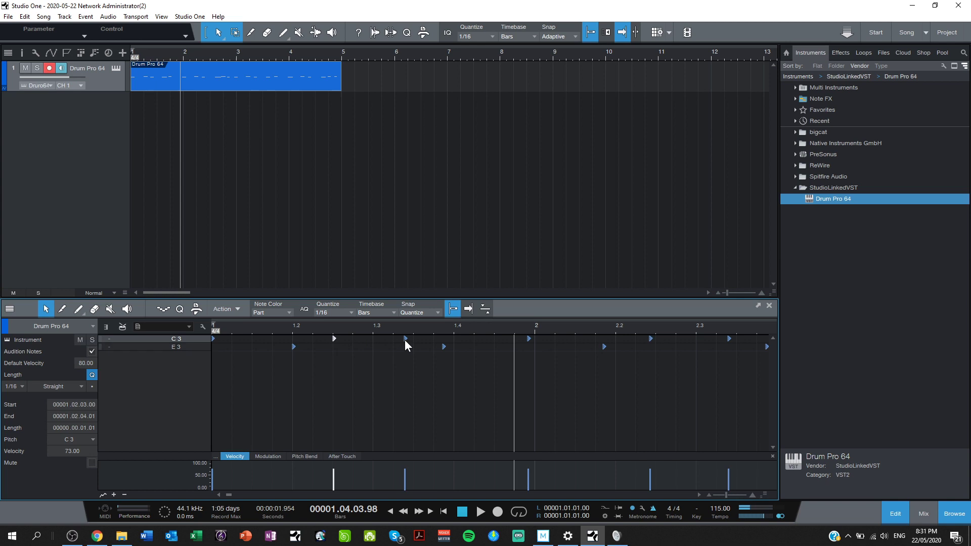
left_click_drag(405, 340, 450, 346)
Move the late C3 hit onto bar 2 and play the edited loop back.
left_click(445, 347)
left_click_drag(530, 338, 539, 339)
left_click(564, 392)
left_click(443, 511)
key("space")
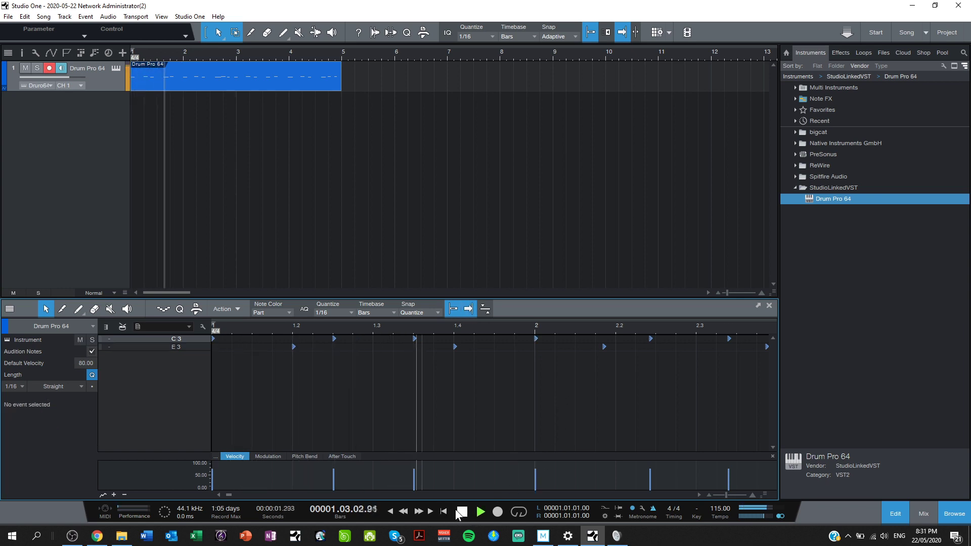
left_click(462, 512)
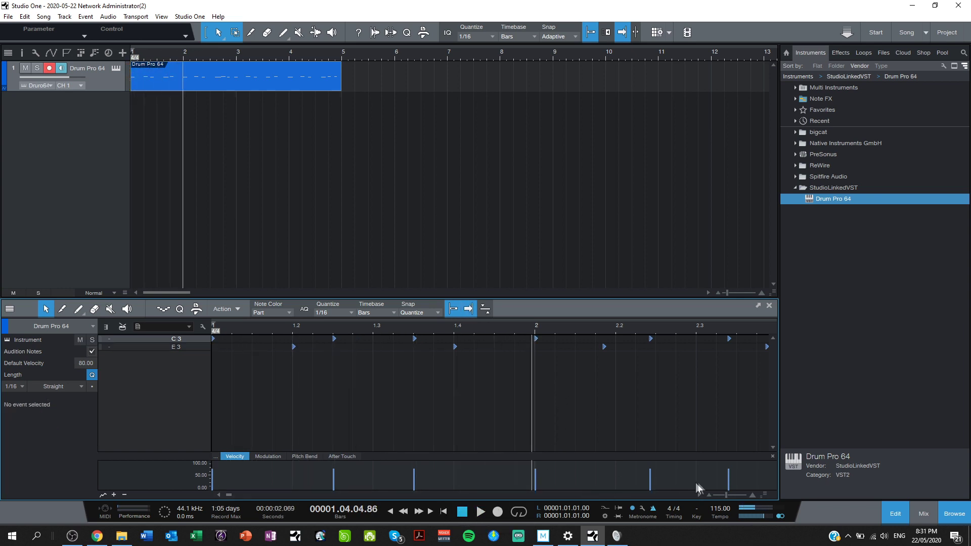
scroll(699, 494, "right", 5)
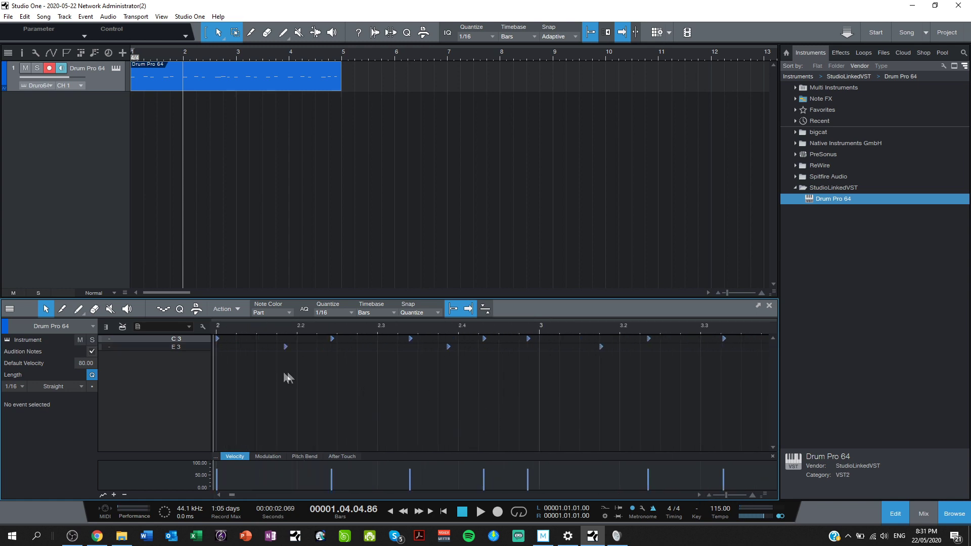
Try a note selection, clear it, and zoom the editor out to show more bars.
left_click_drag(256, 450, 627, 330)
left_click_drag(230, 494, 207, 499)
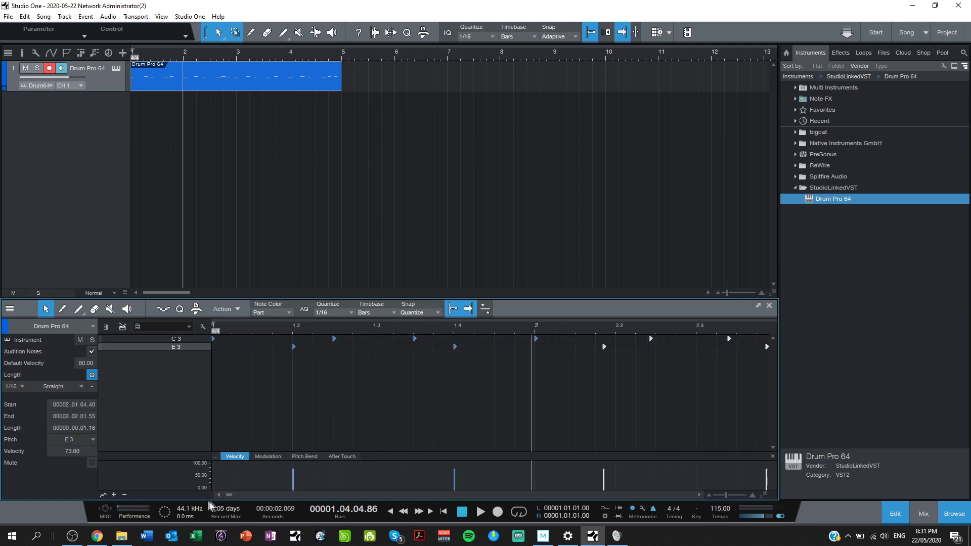
left_click(317, 412)
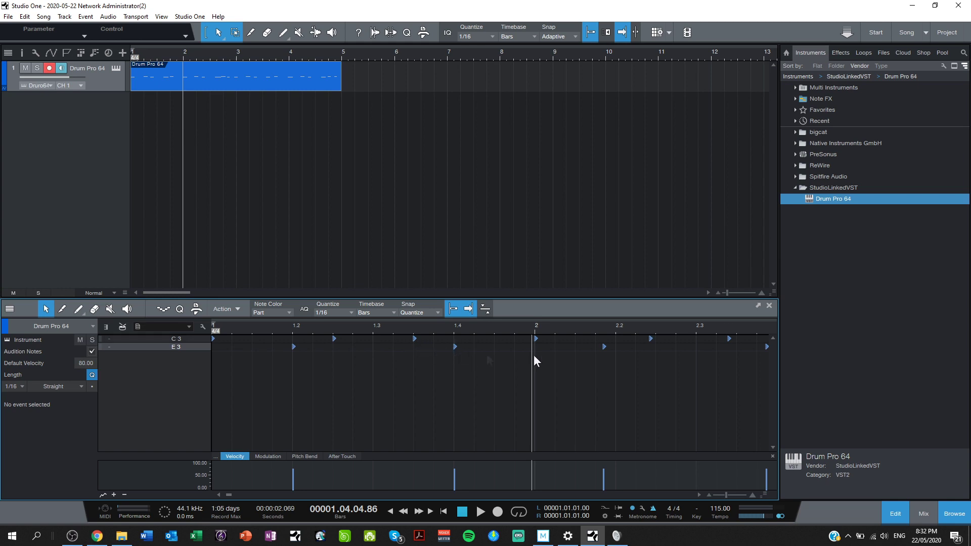
left_click(709, 494)
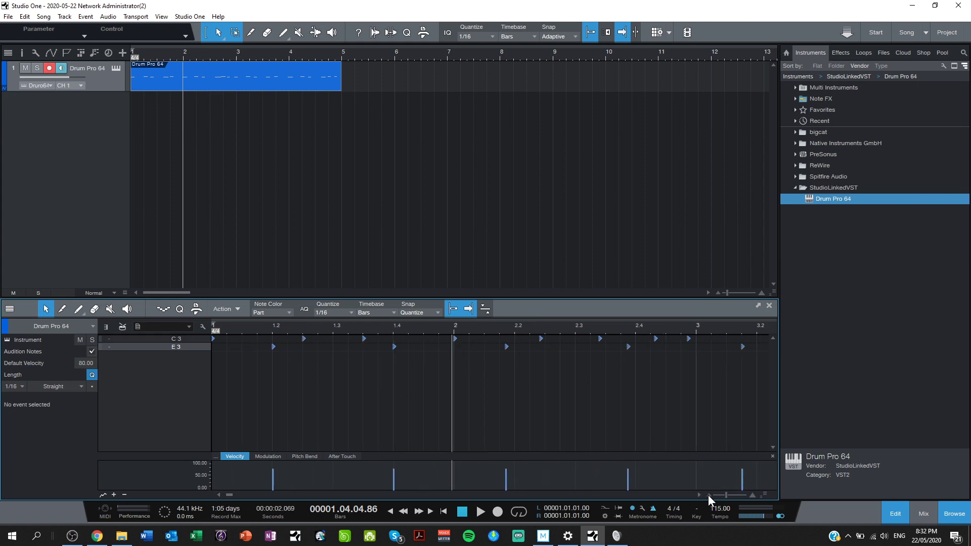
left_click(708, 495)
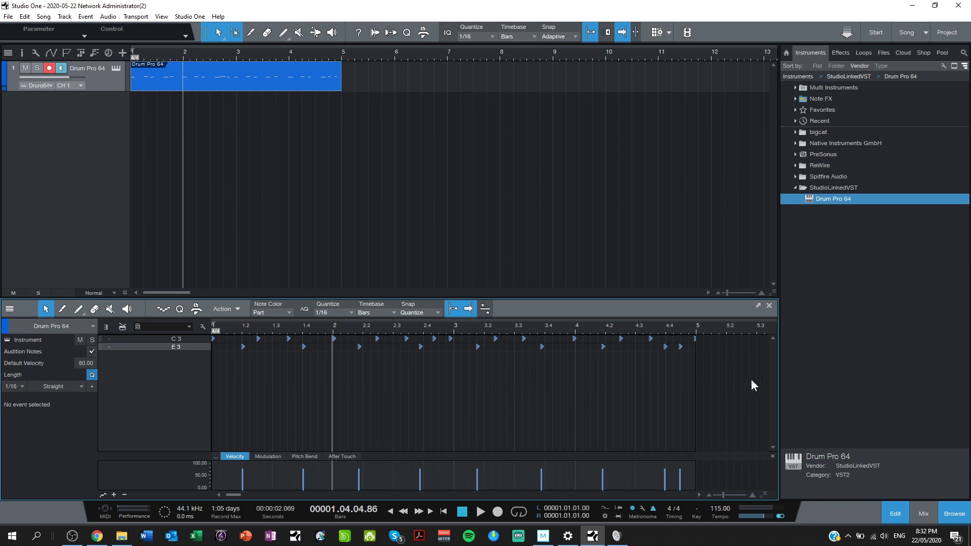
Quantize the notes from bar 2 onward to a 1/8 grid and play back to check.
left_click_drag(736, 450, 330, 336)
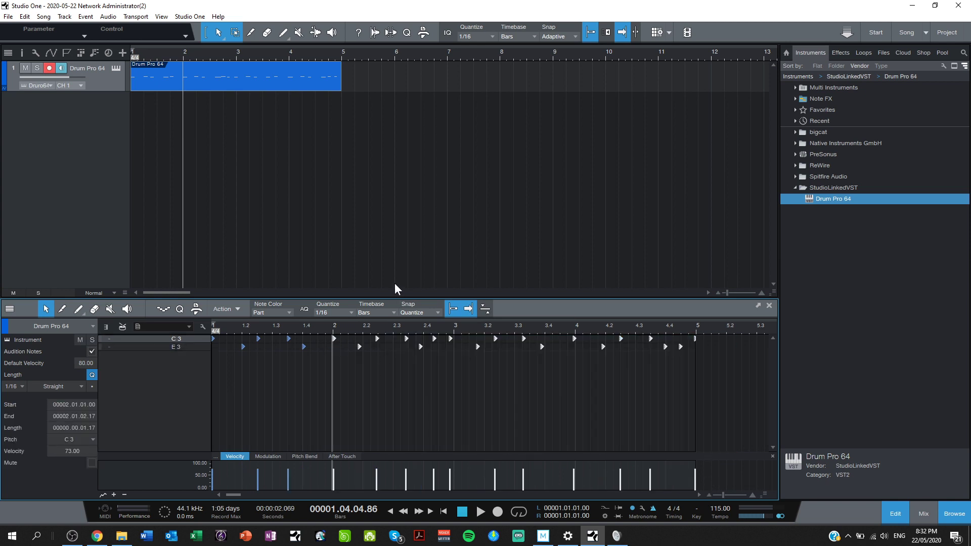
left_click(348, 313)
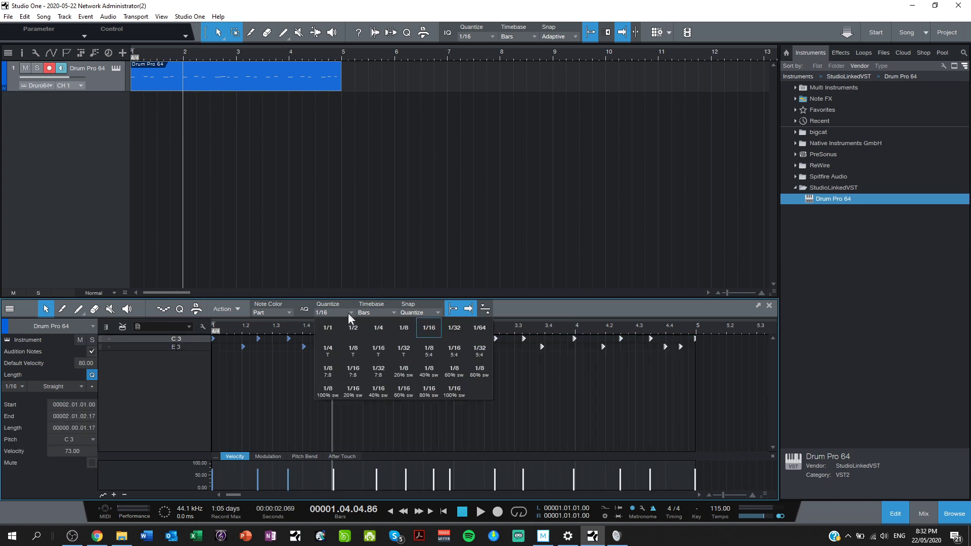
left_click(404, 328)
key("q")
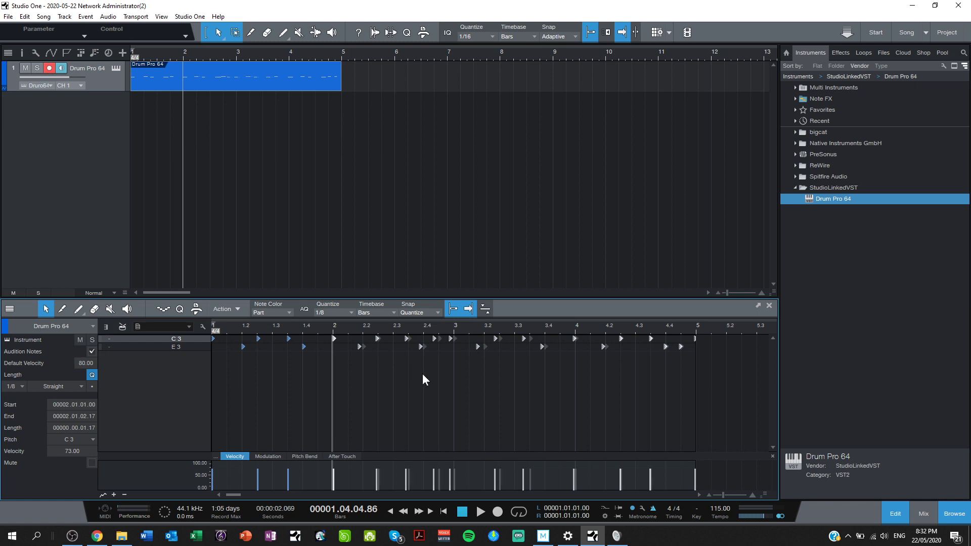
key("space")
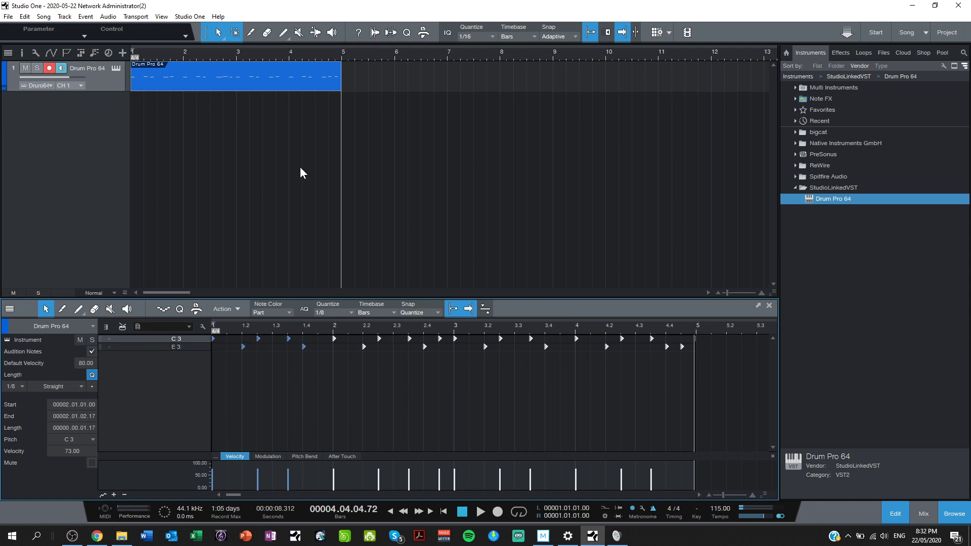
left_click(324, 313)
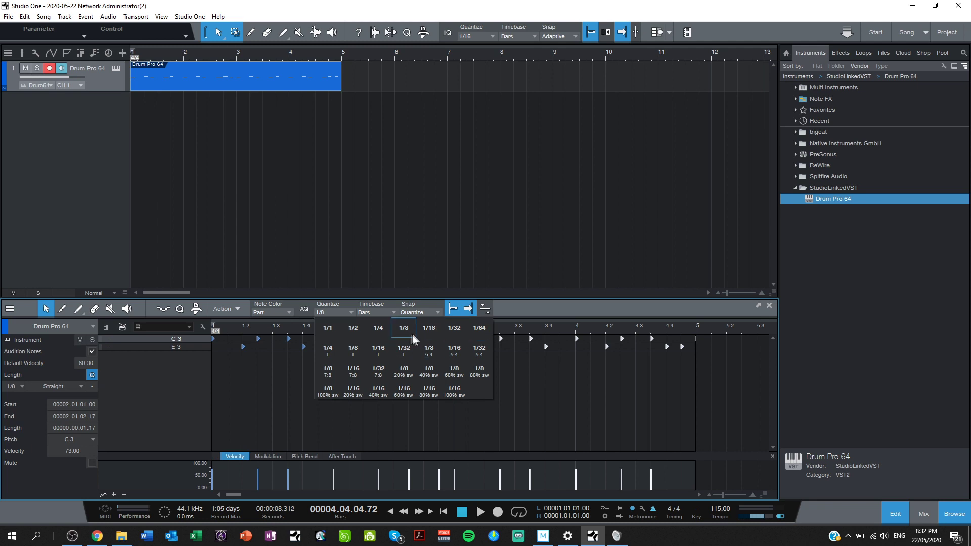
left_click(561, 314)
left_click(582, 397)
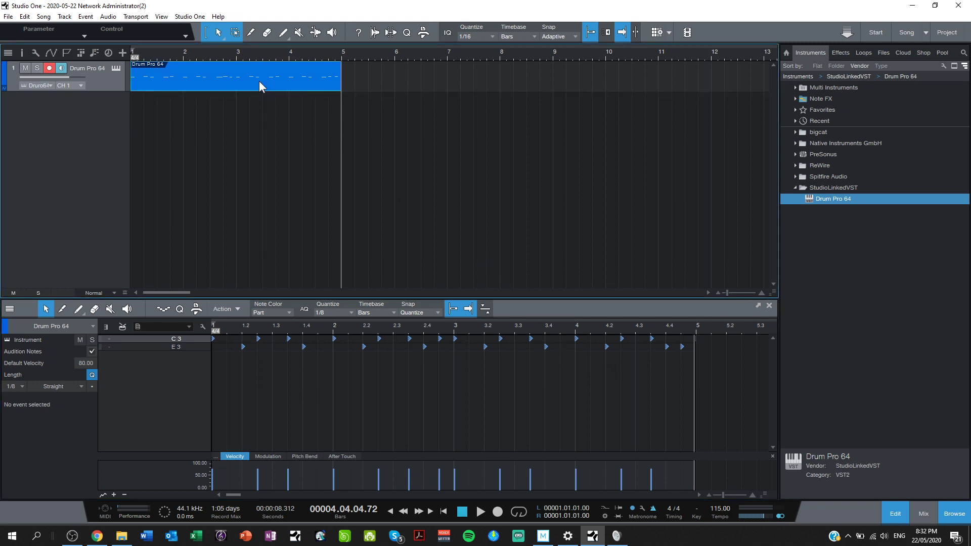
Duplicate the drum part three more times and zoom the arrangement out to show bars 1–21.
key("d")
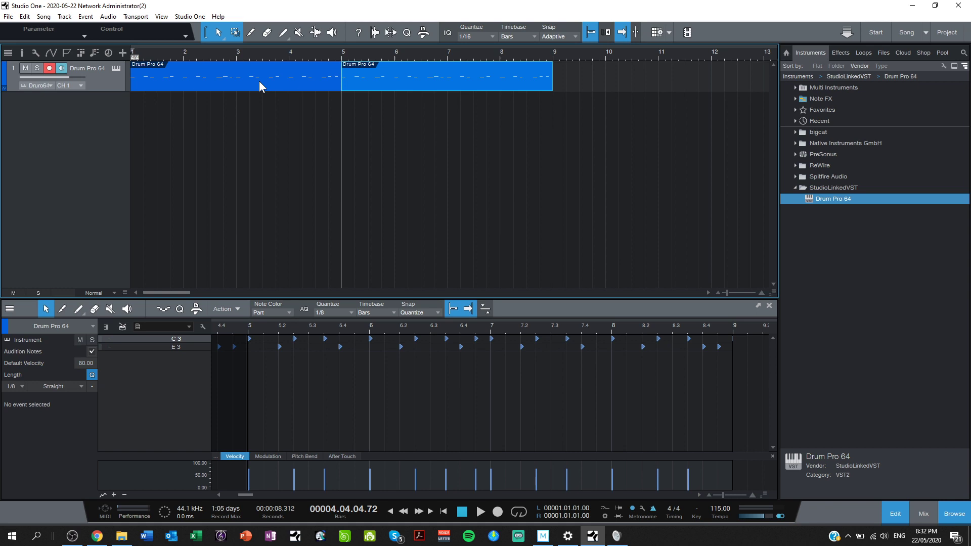
key("d")
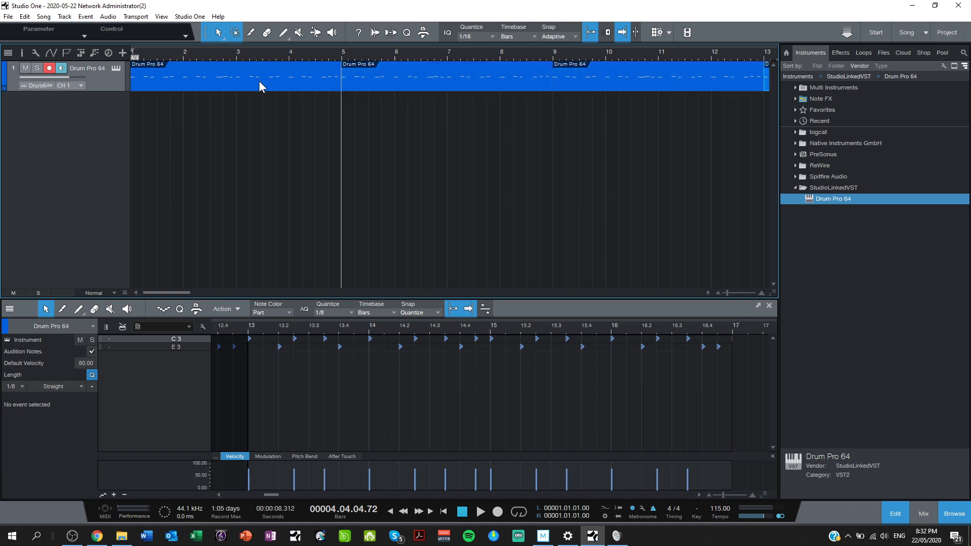
key("d")
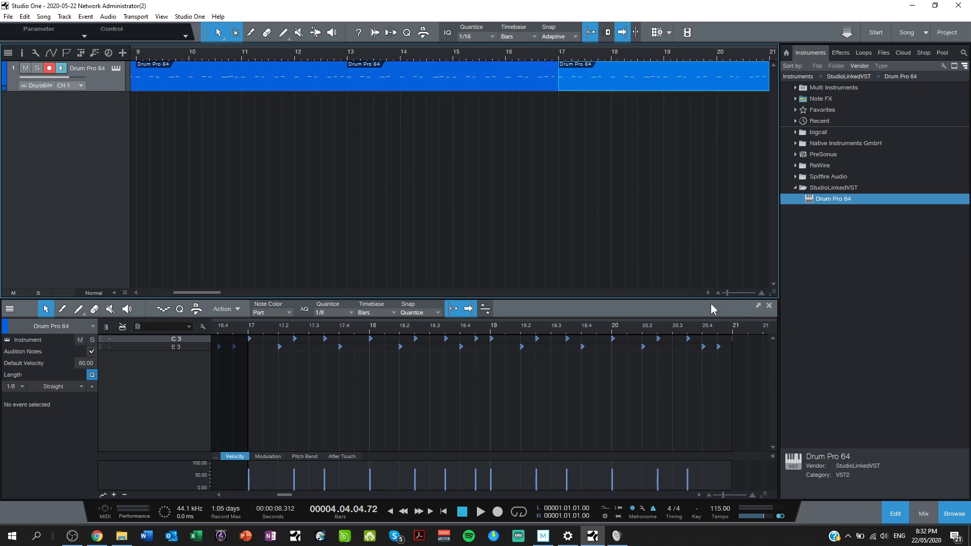
left_click(719, 293)
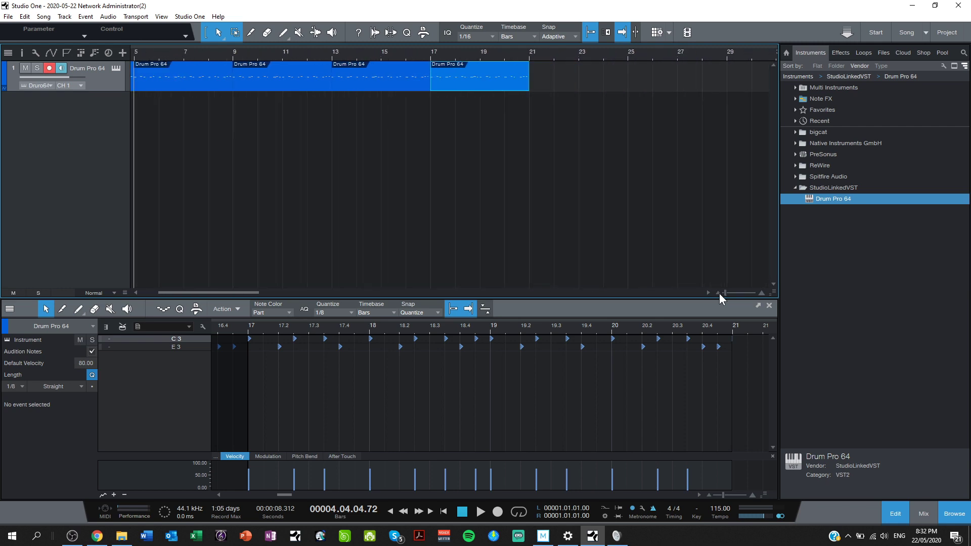
scroll(262, 291, "left", 3)
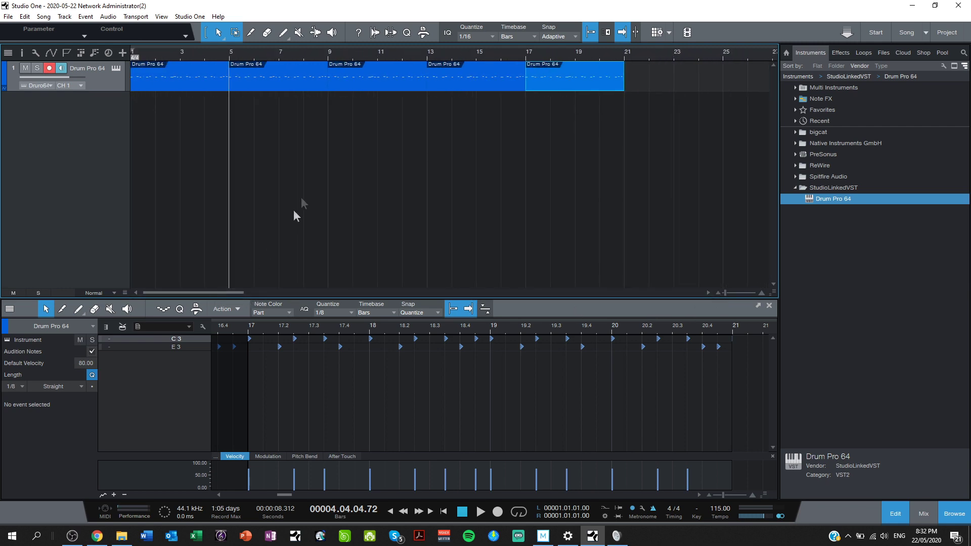
Load the Drum-Vintage TR 808 kit in Drum Pro 64 and play from the song start.
left_click(114, 70)
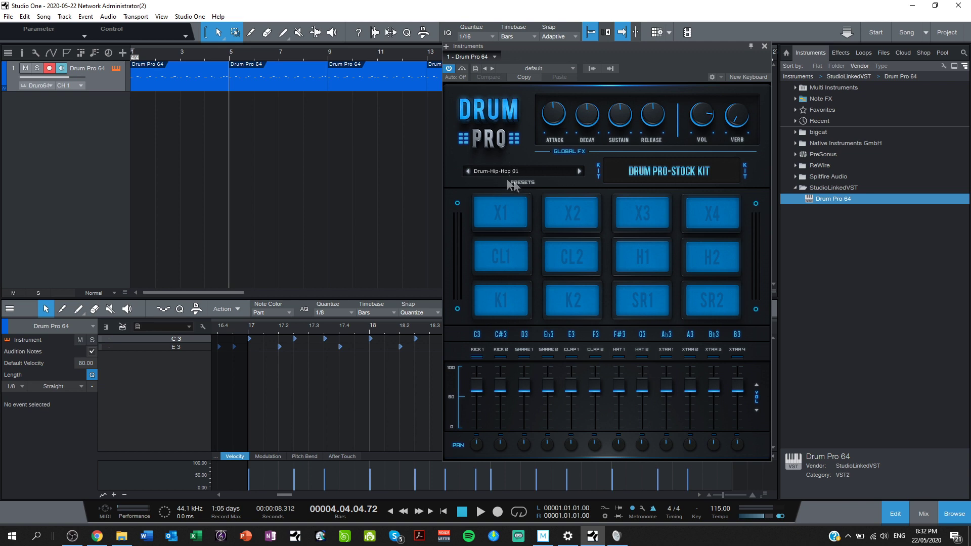
left_click(557, 171)
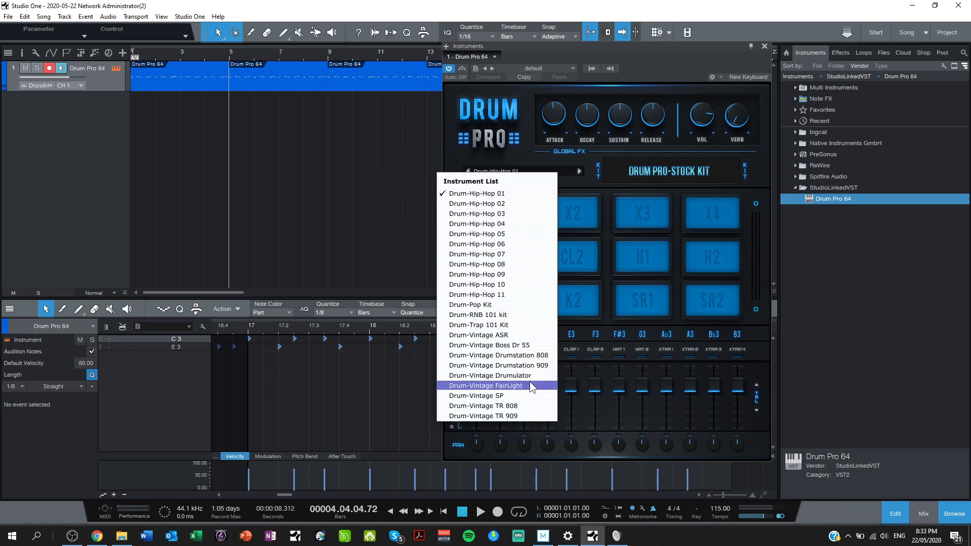
left_click(515, 406)
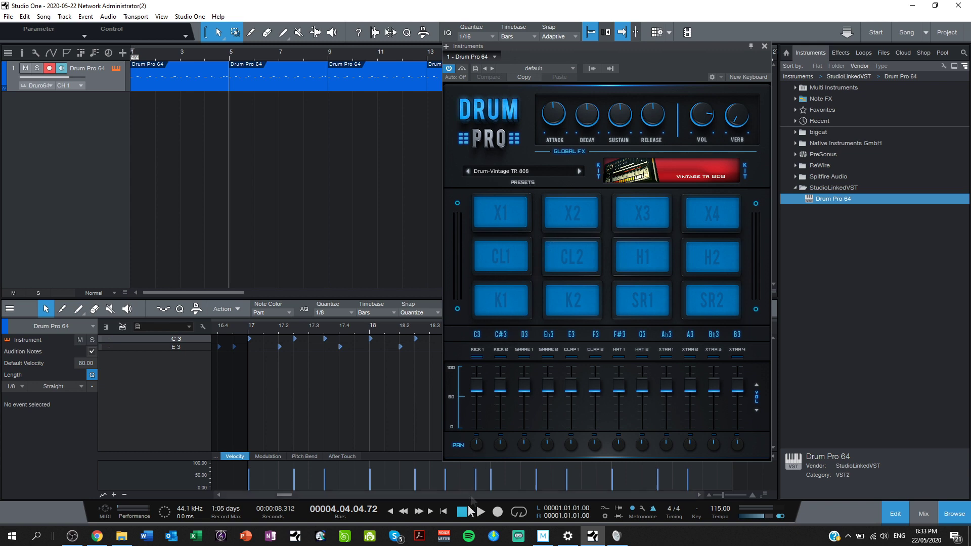
left_click(447, 509)
left_click(481, 514)
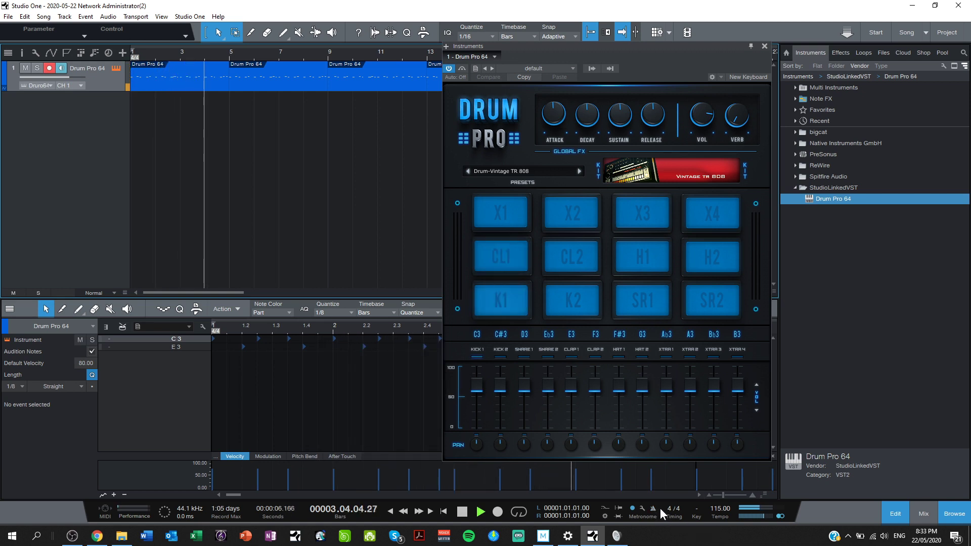
Audition the Drum-Vintage ASR and Hip-Hop 10 kits, ending on Drum-Vintage Drumstation 808.
left_click(481, 172)
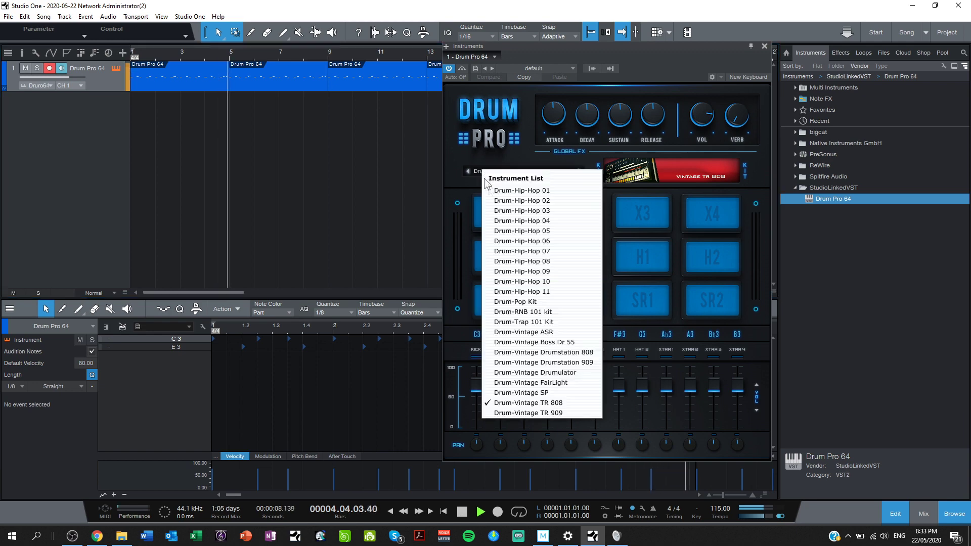
left_click(508, 323)
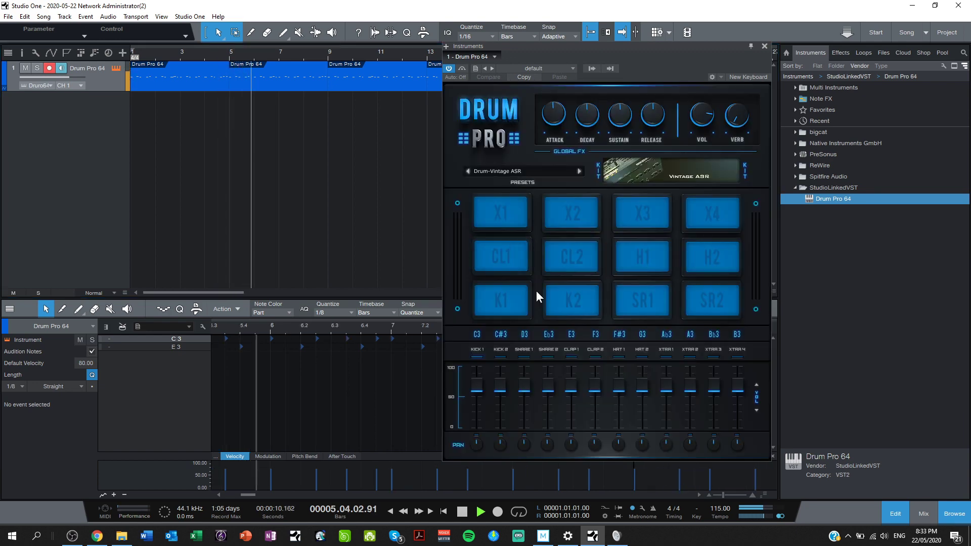
left_click(525, 172)
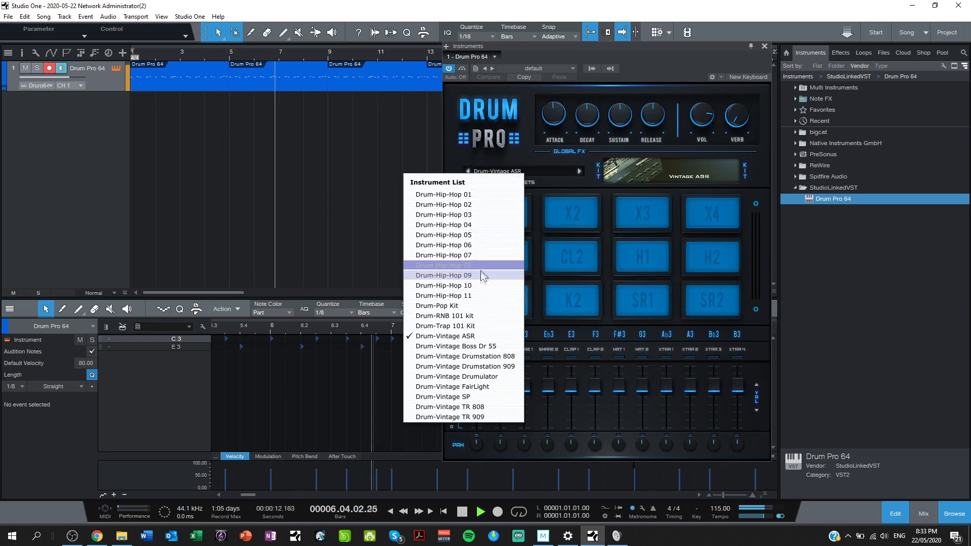
left_click(480, 287)
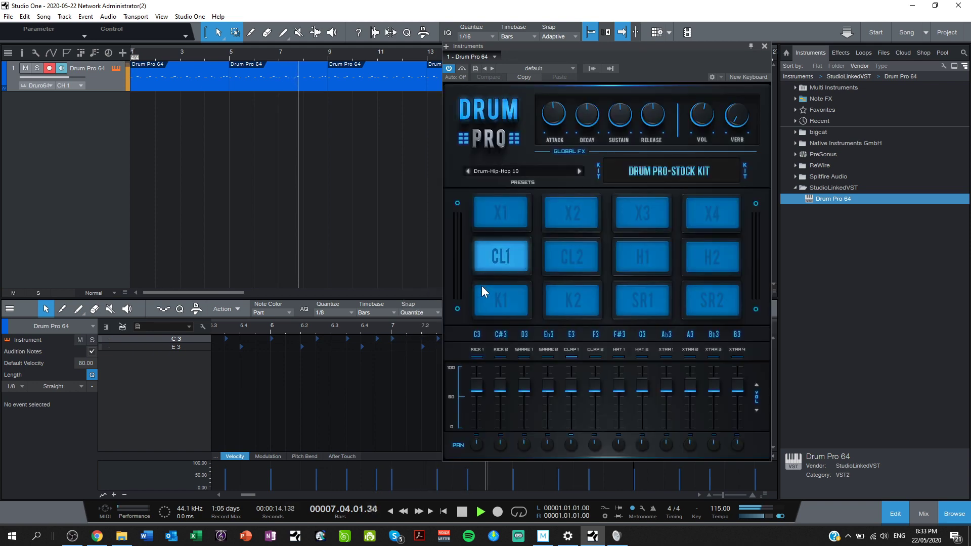
left_click(553, 171)
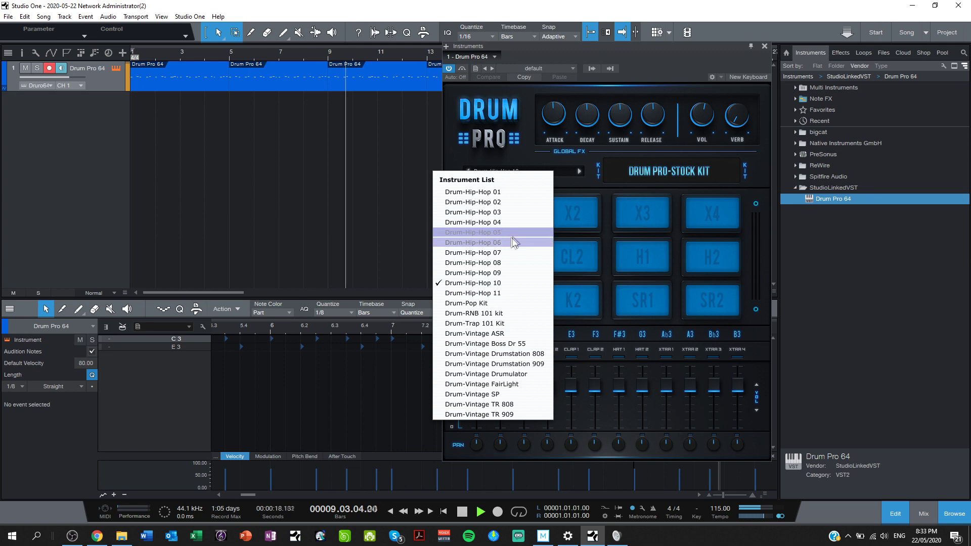
left_click(511, 354)
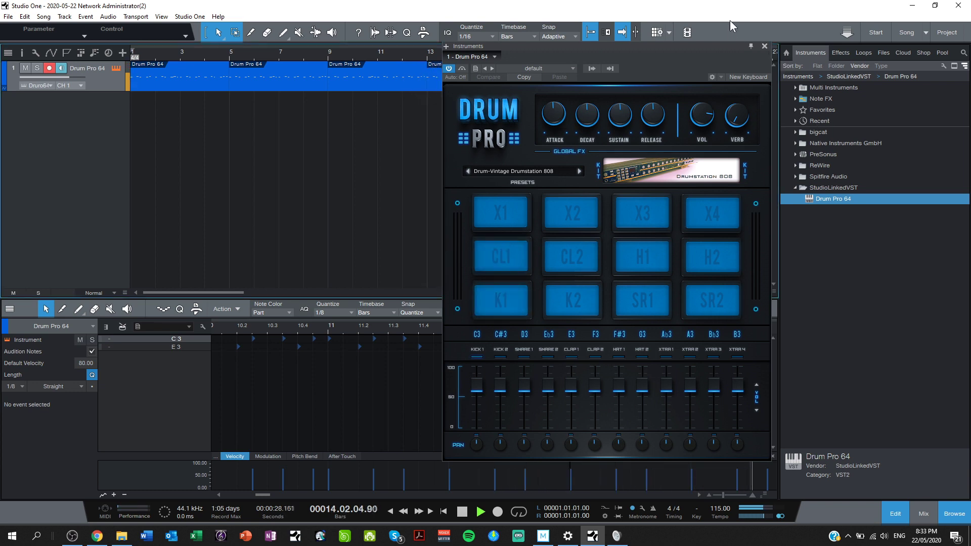
key("space")
Close the Drum Pro 64 instrument window.
left_click(765, 46)
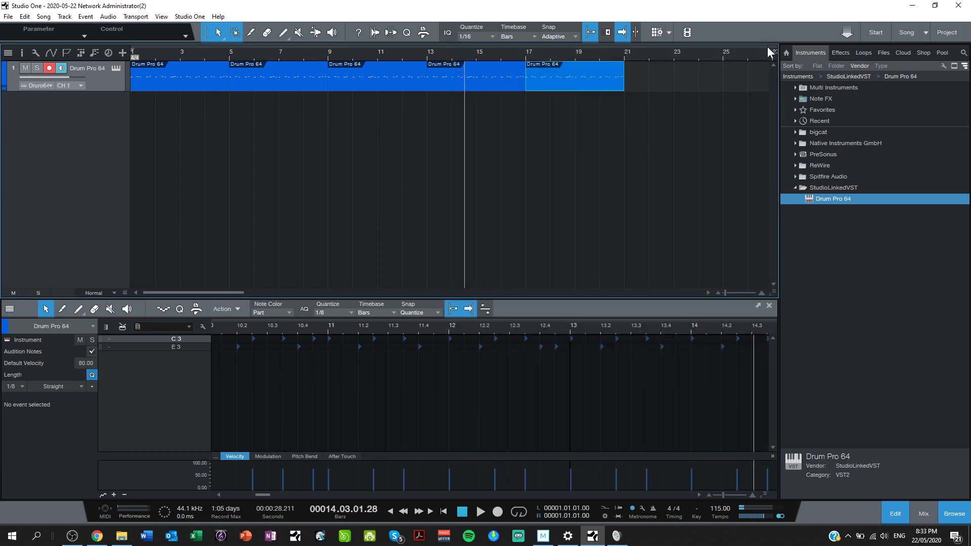